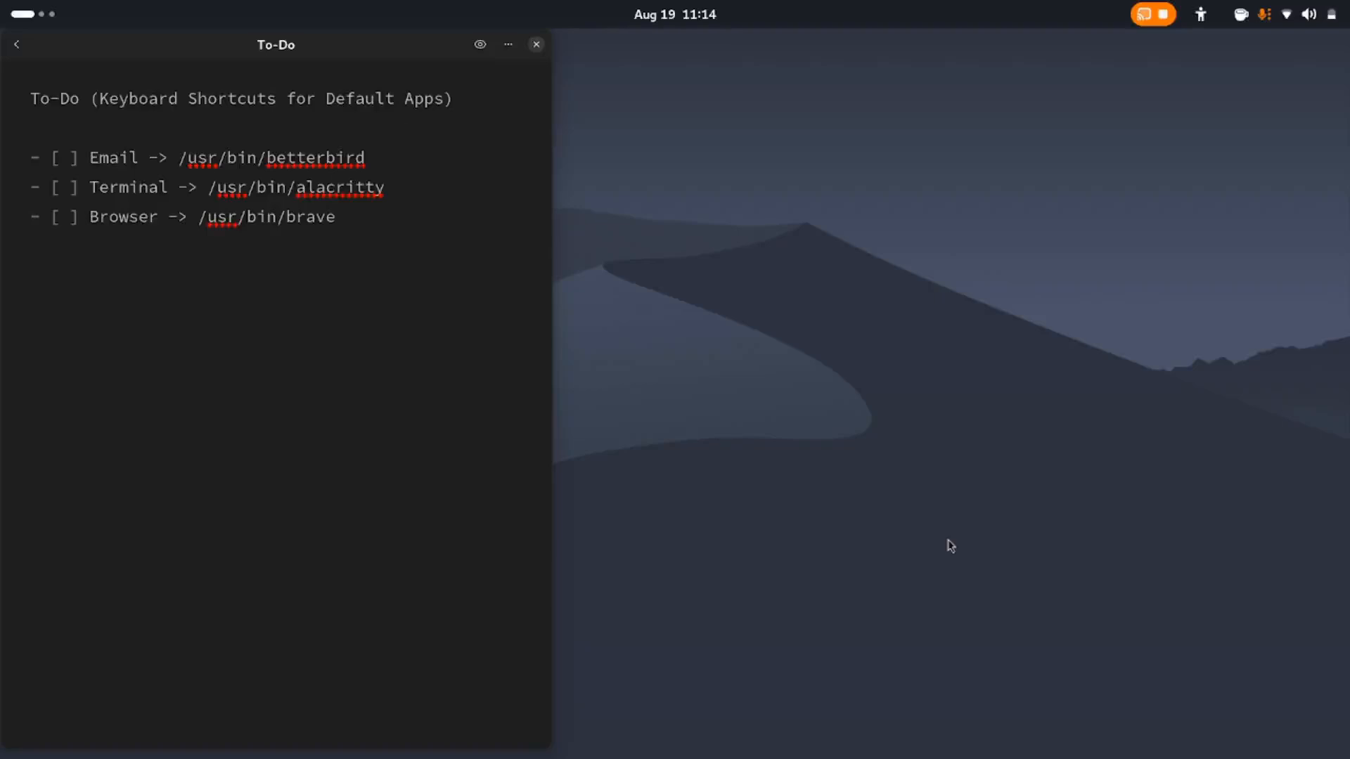
Launch Terminal from the application grid and close its window again
key(super)
key(super)
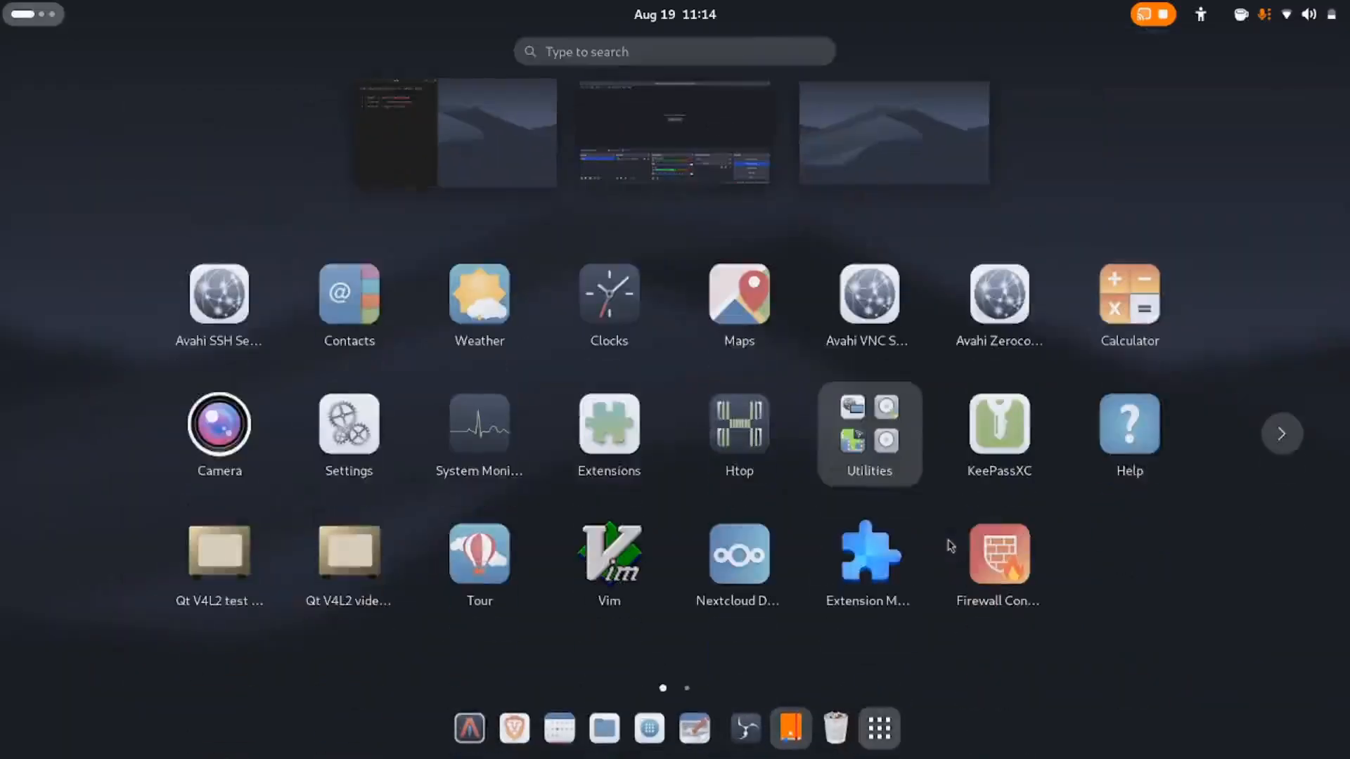
scroll(950, 546, down, 1)
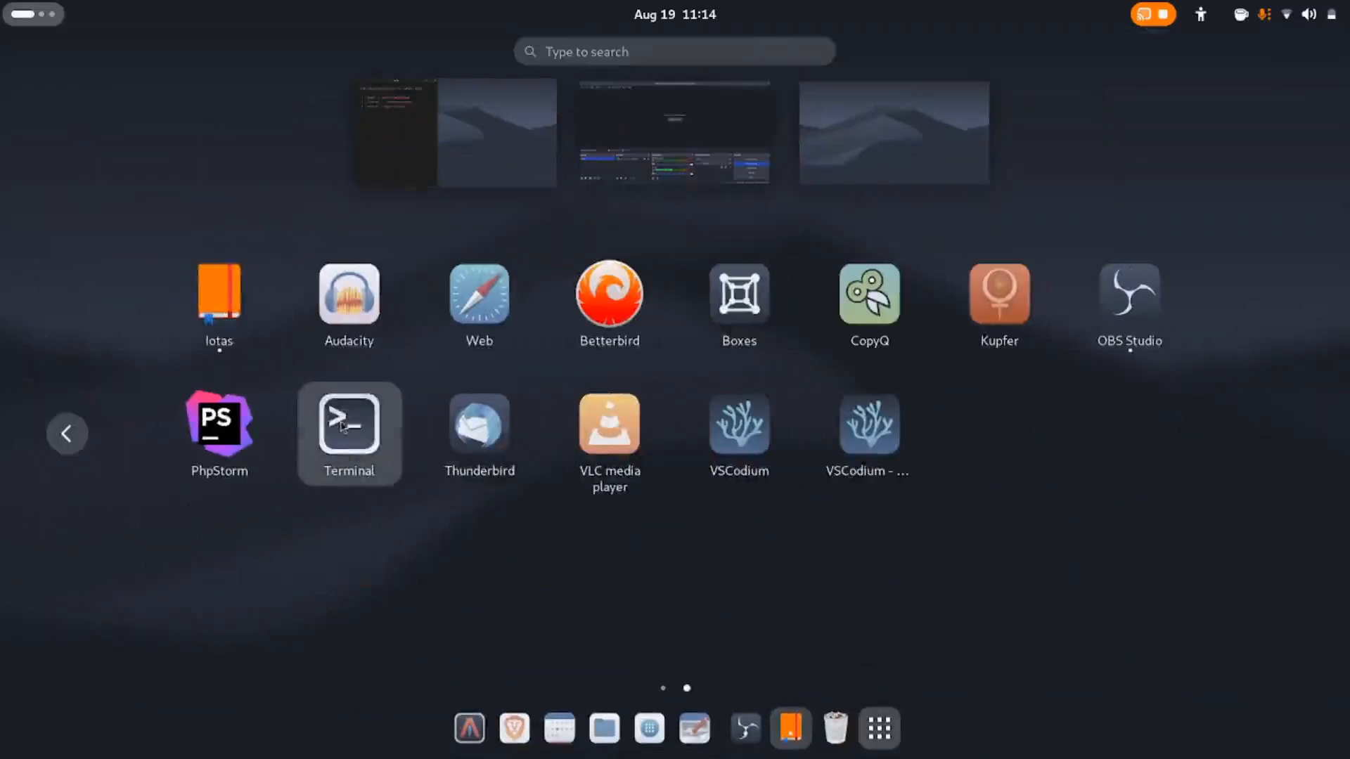
click(346, 424)
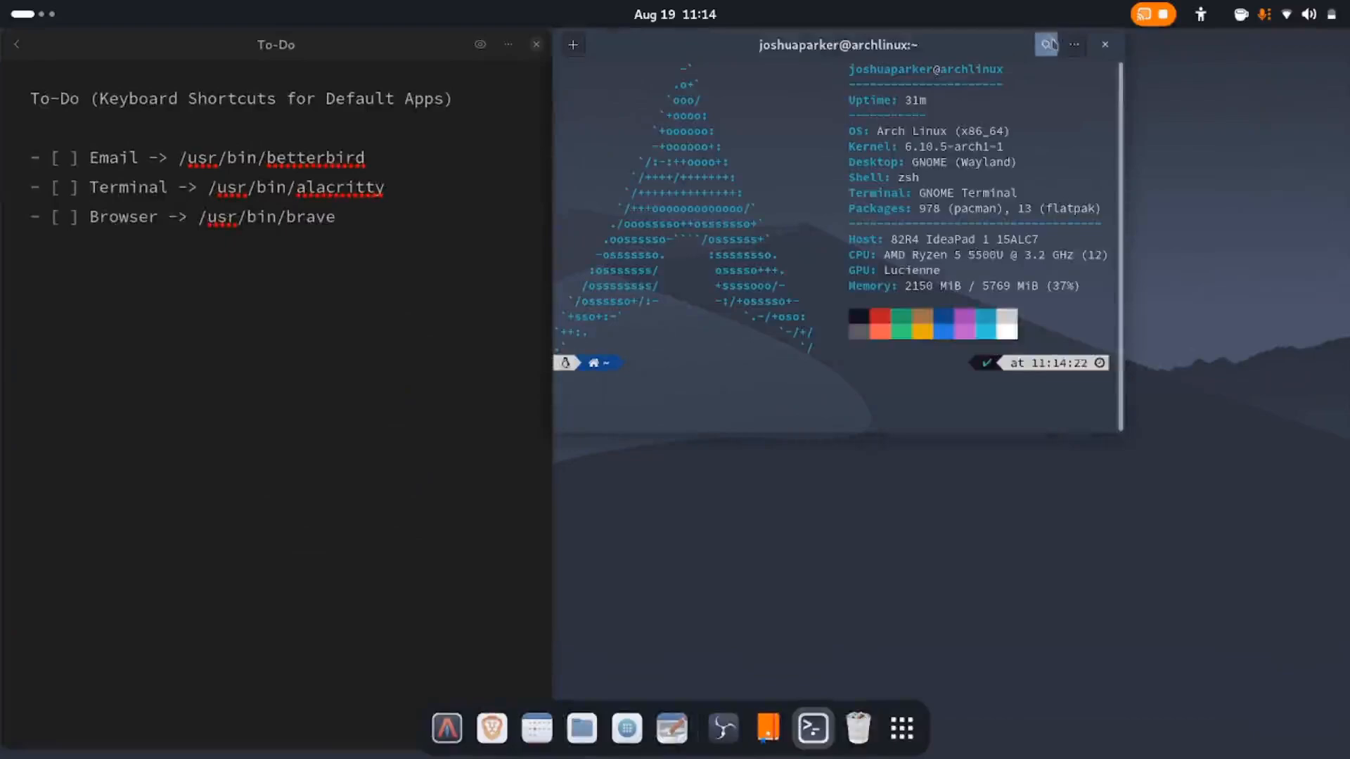
click(1107, 47)
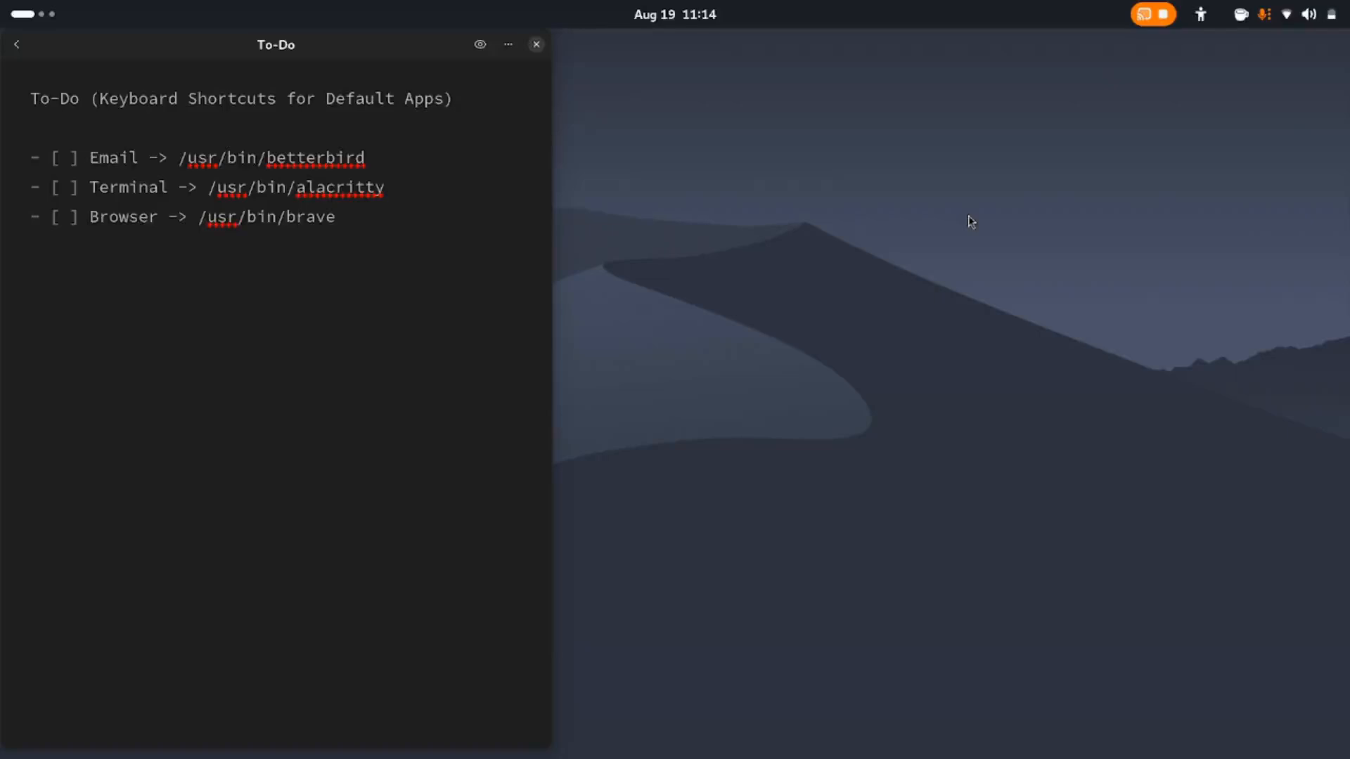
Open Terminal and look up the executable path beginning with /usr/bin/thunder using completion
key(super)
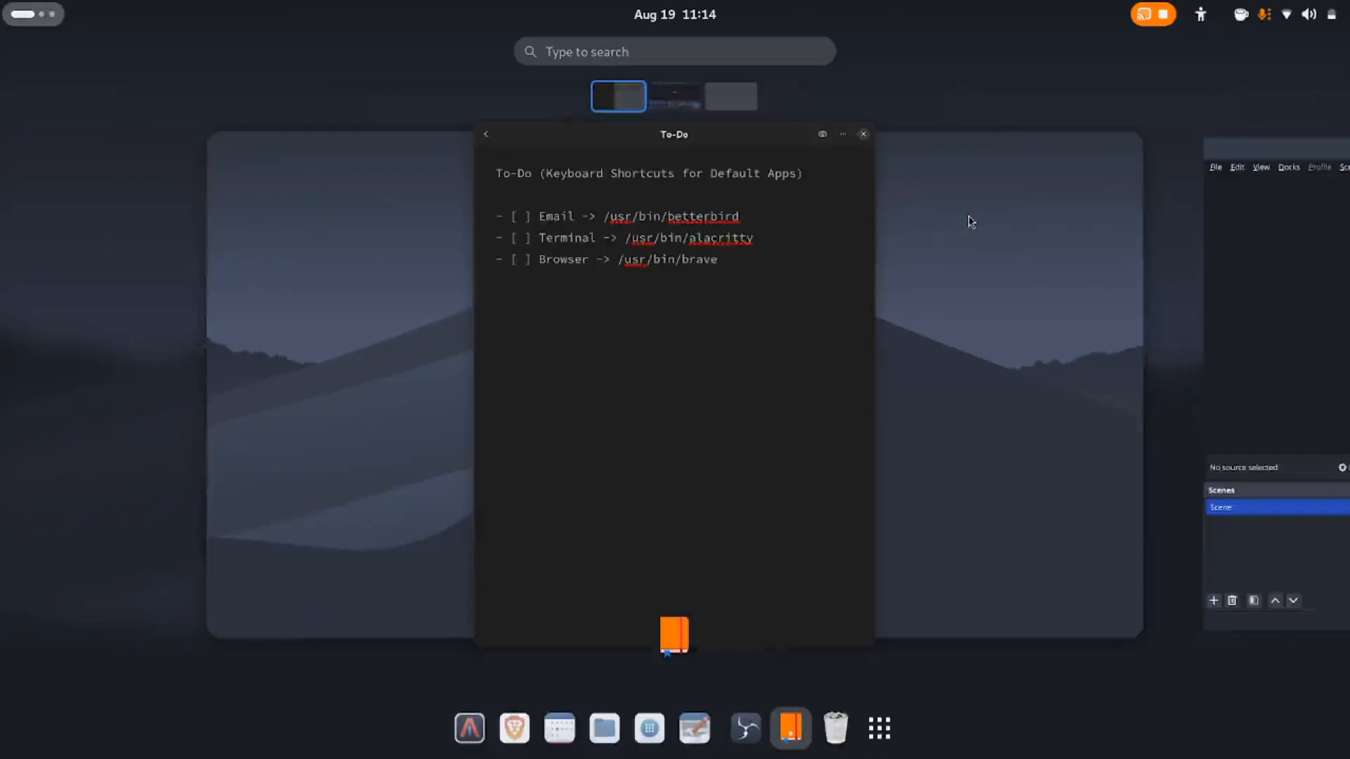
key(super)
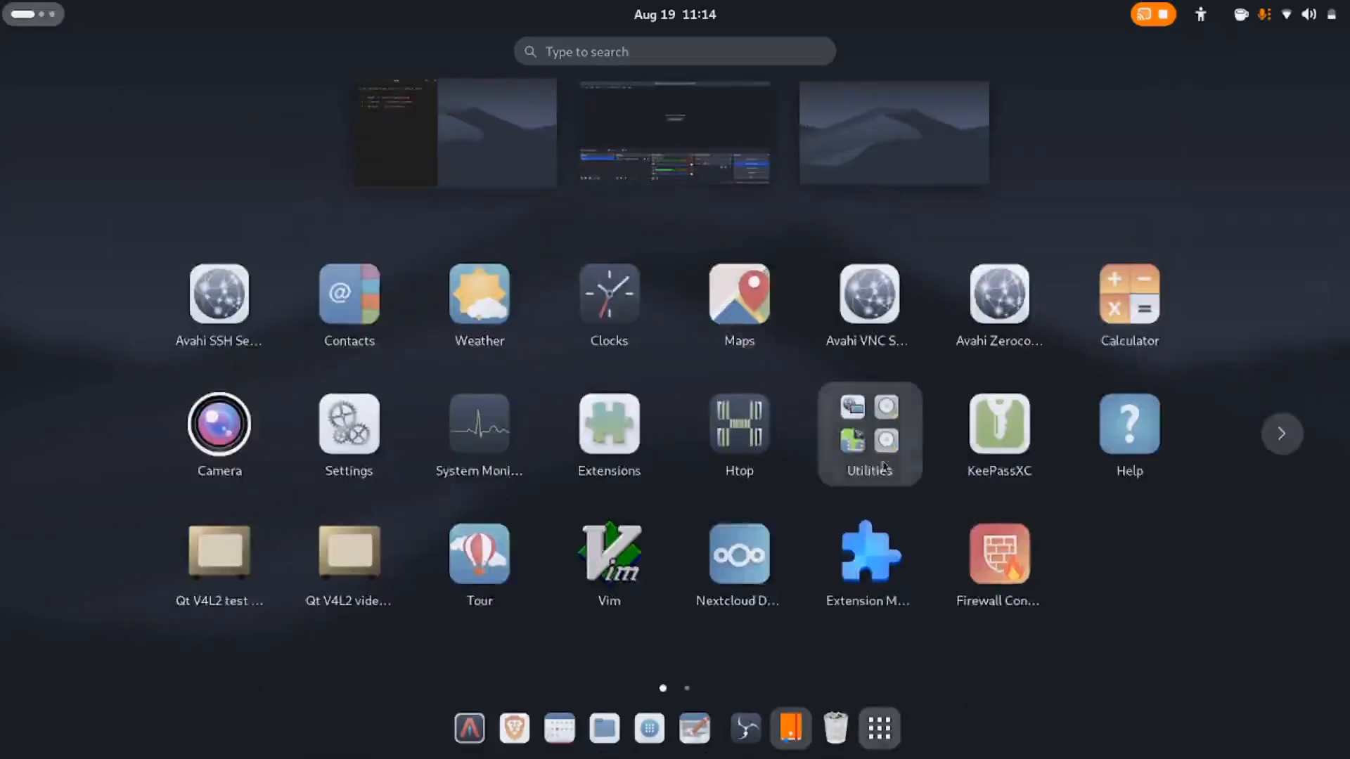
scroll(801, 492, down, 1)
click(373, 424)
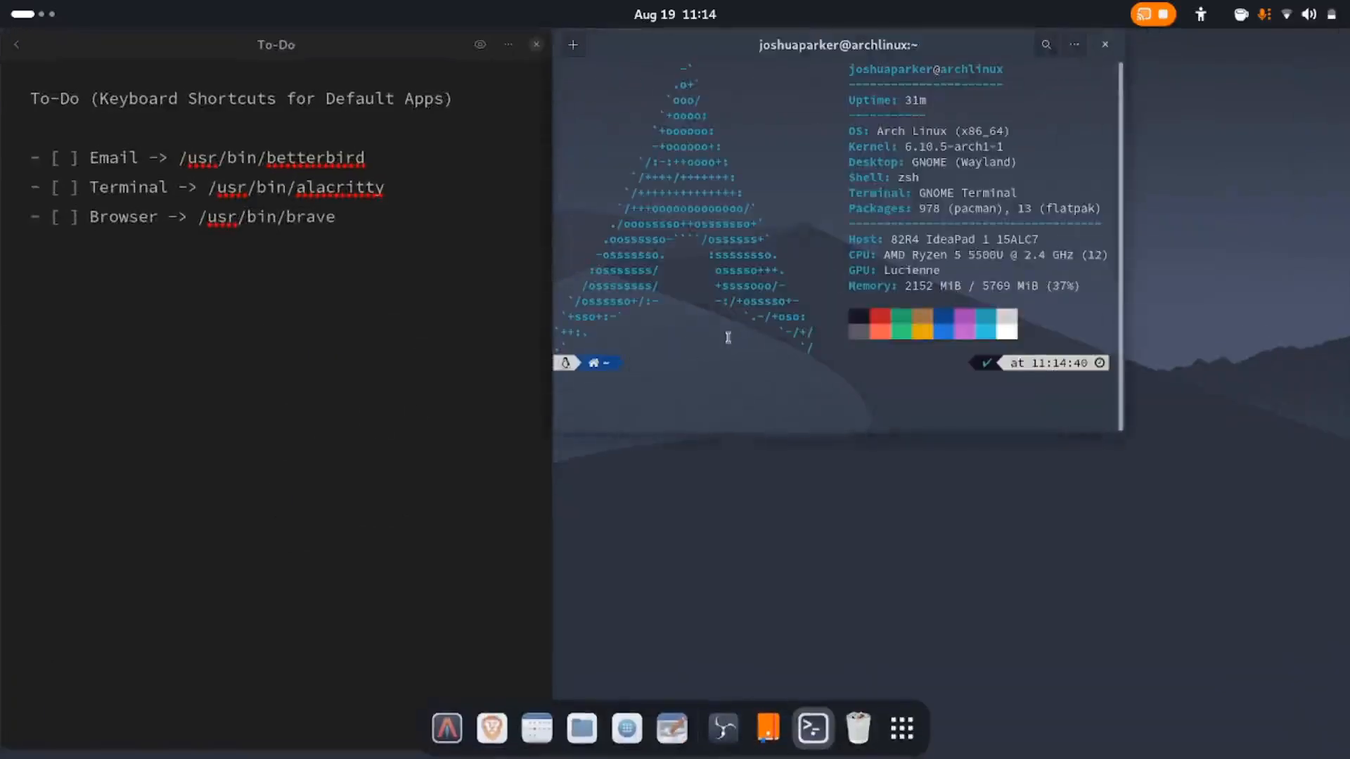
text(/)
text(usr)
text(/bin)
text(/)
text(thunder)
key(Tab)
Replace the program name to look up the path /usr/bin/gnome-calculator without running it, and close Terminal
key(BackSpace)
key(BackSpace)
key(BackSpace)
key(BackSpace)
key(BackSpace)
key(BackSpace)
key(BackSpace)
key(BackSpace)
key(BackSpace)
key(BackSpace)
key(BackSpace)
key(BackSpace)
text(g)
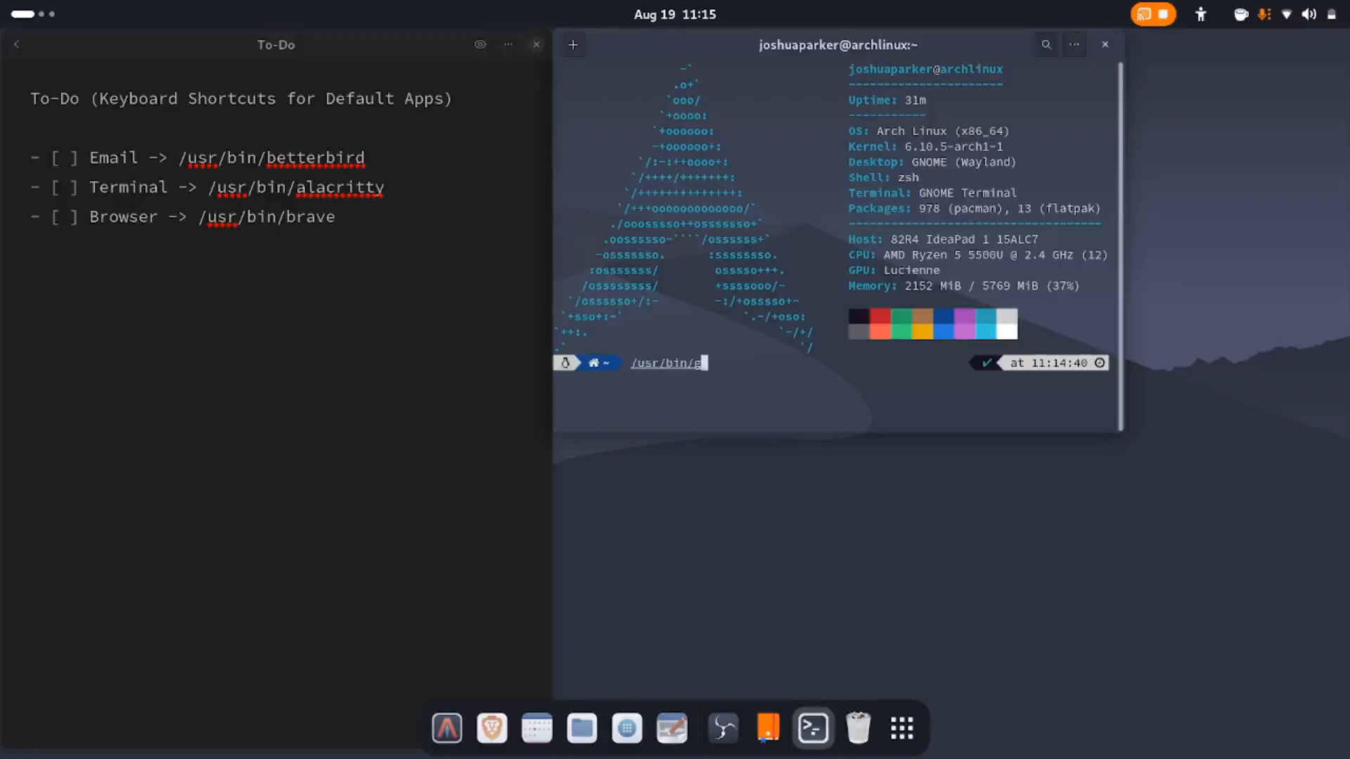
text(nome-calc)
key(Tab)
click(1106, 46)
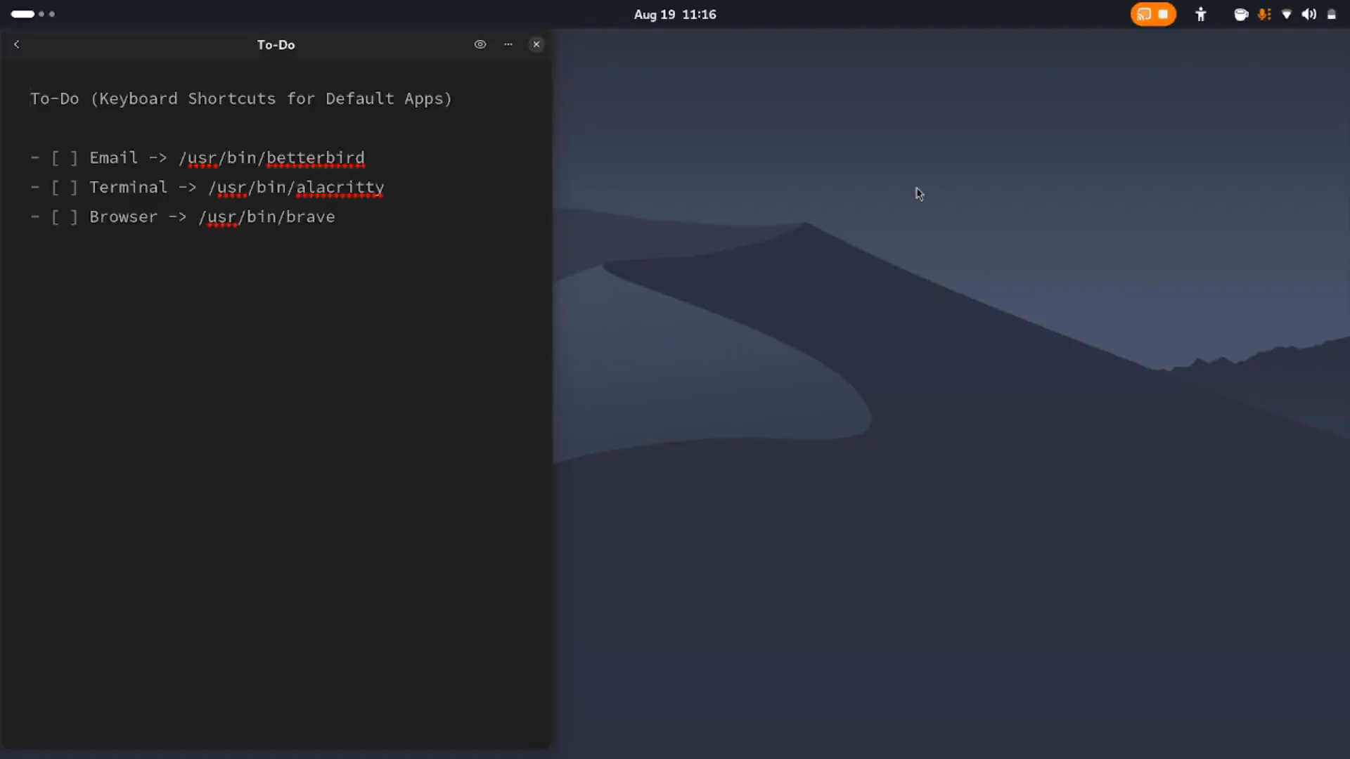
Open the system Settings and bring up the list of custom keyboard shortcuts
key(super)
key(super)
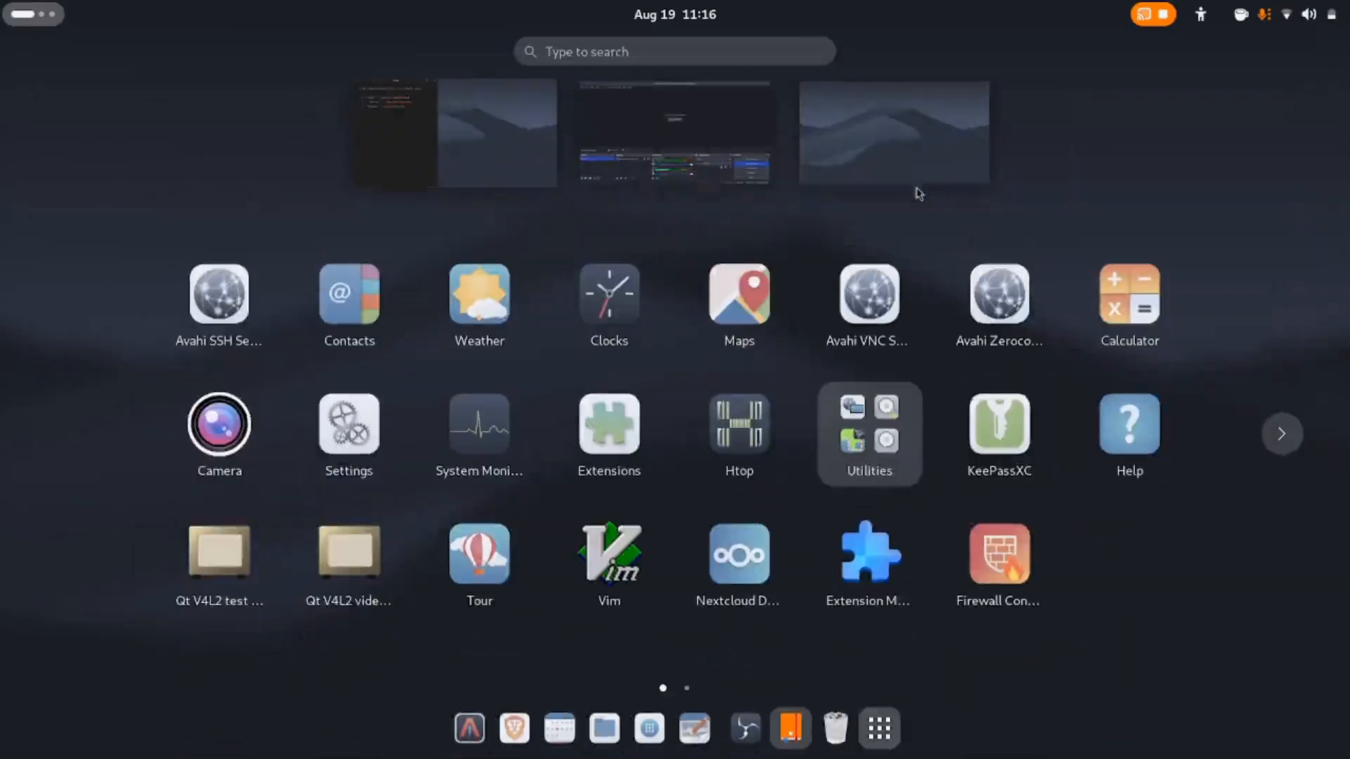
text(sett)
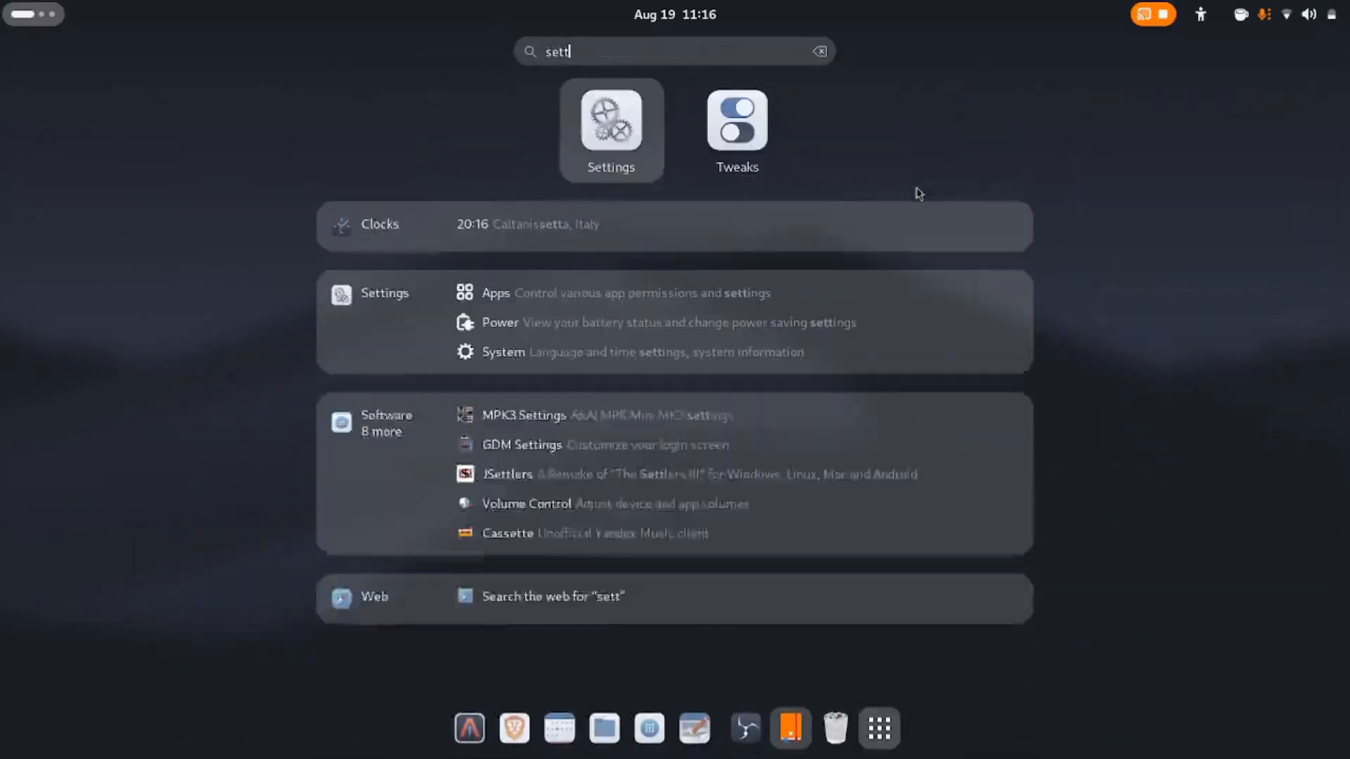
key(Return)
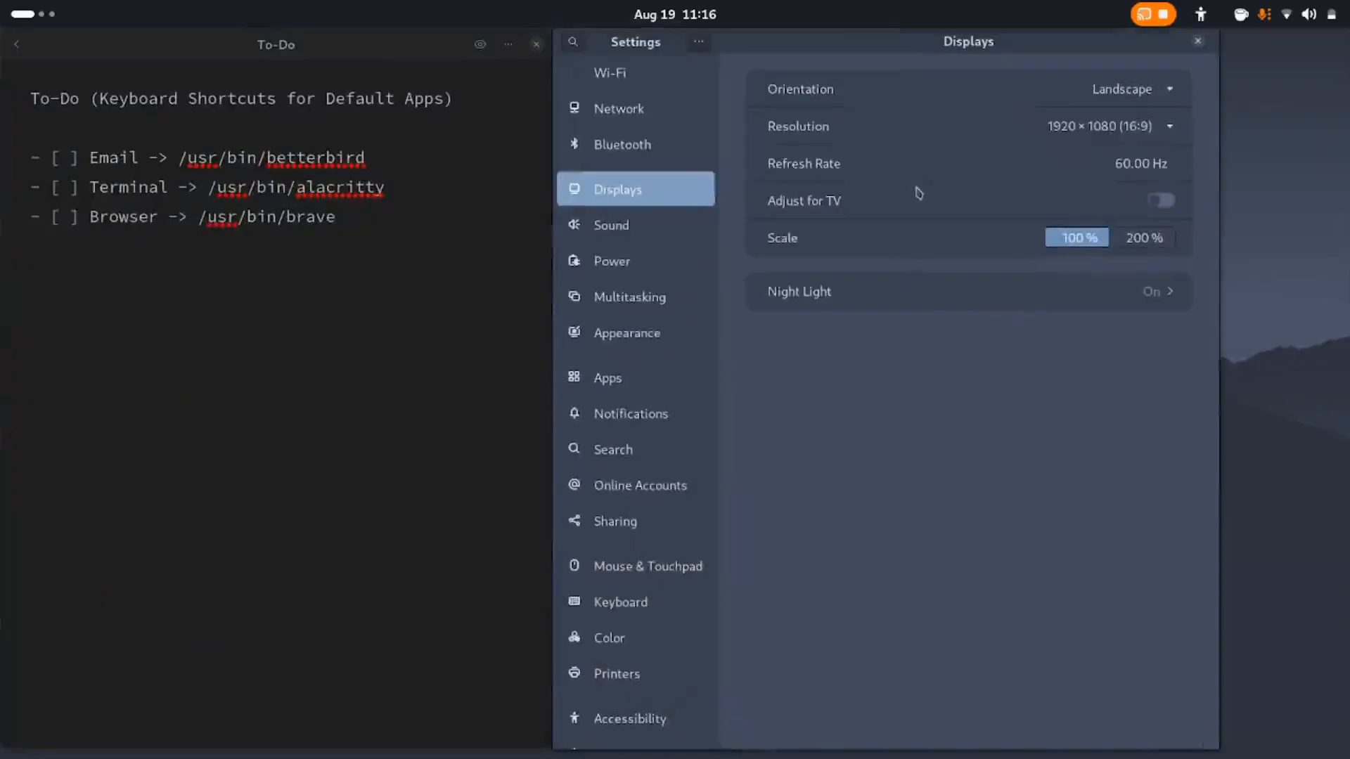
scroll(705, 192, down, 2)
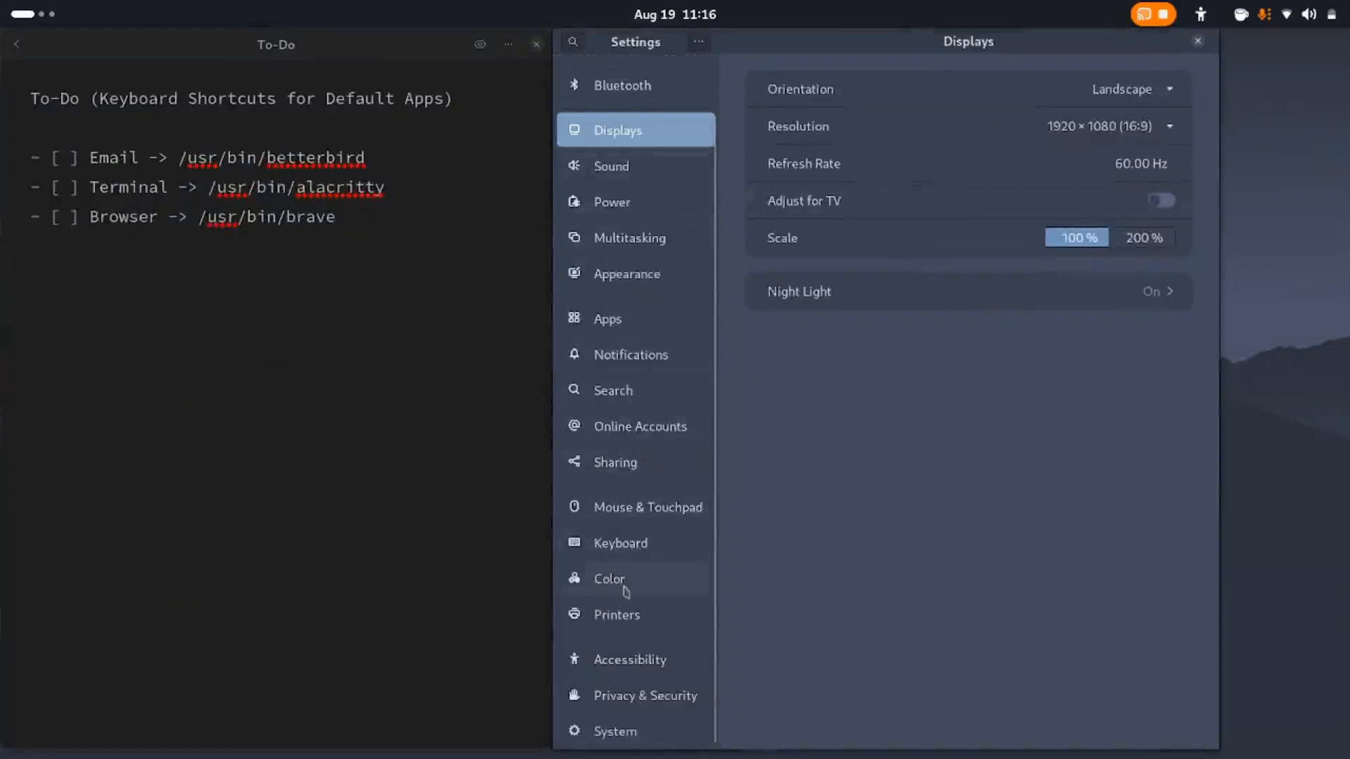
click(625, 547)
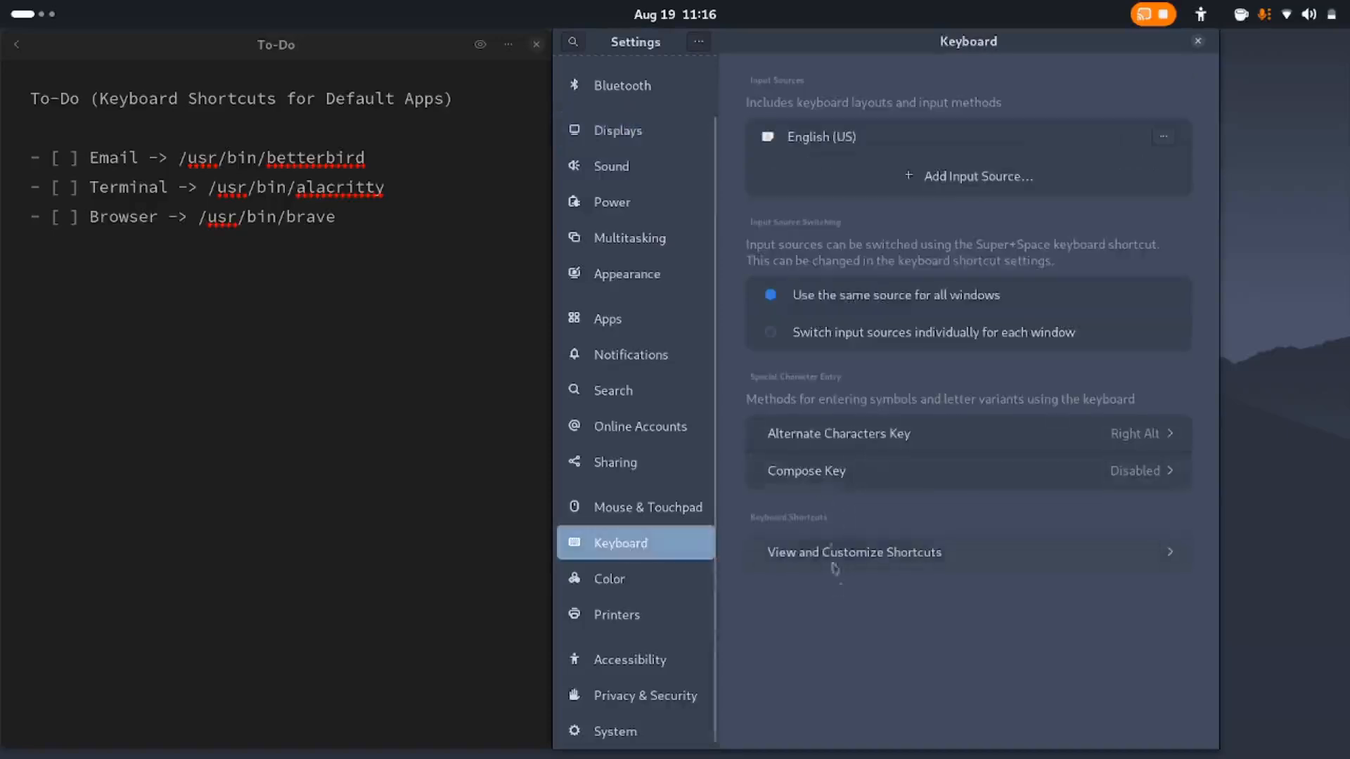
click(902, 558)
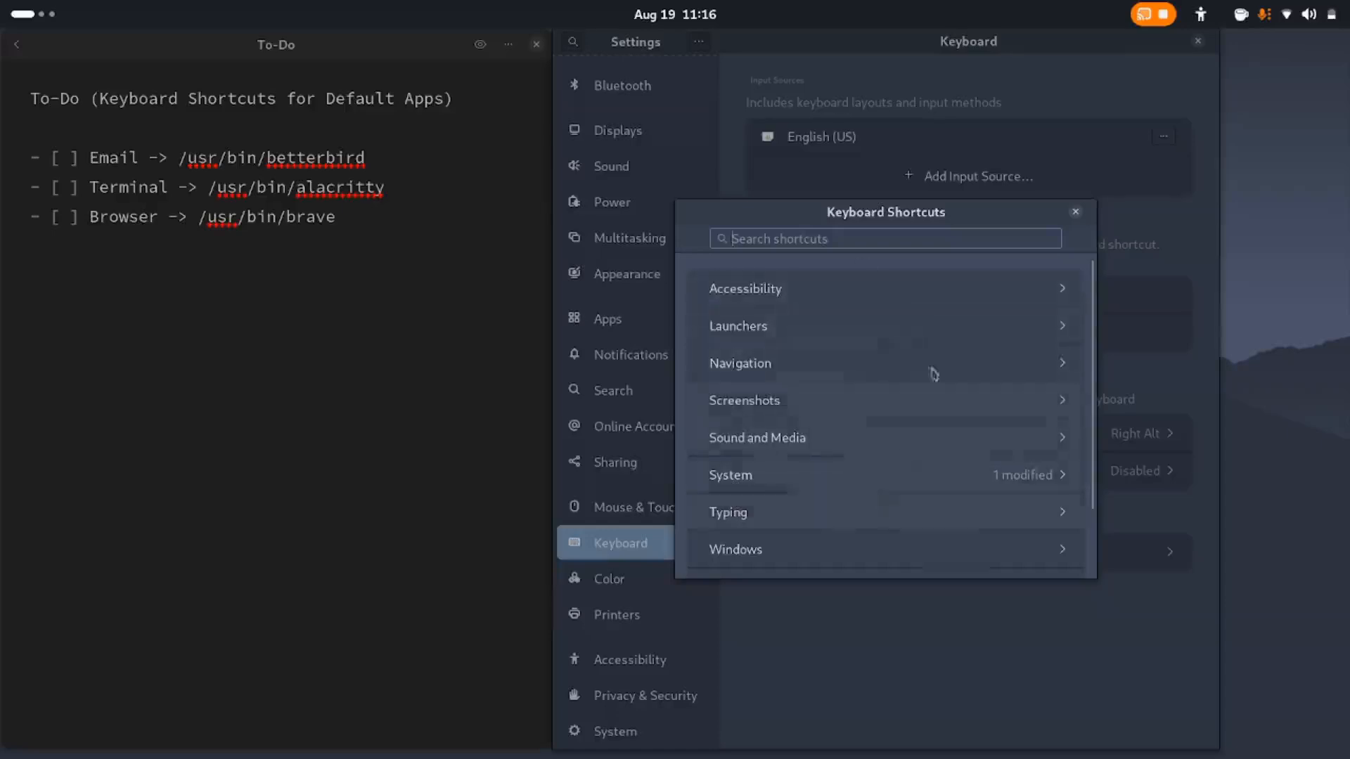
scroll(872, 398, down, 3)
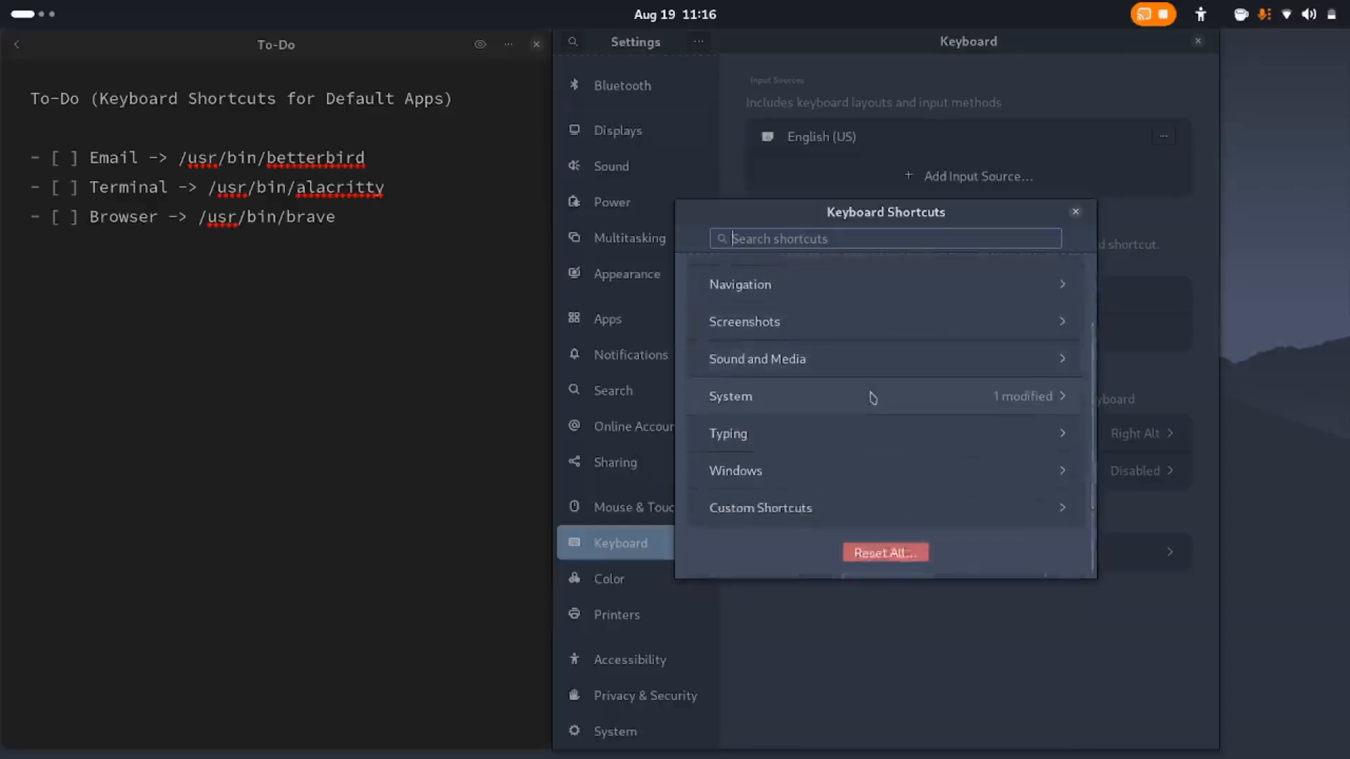
click(833, 519)
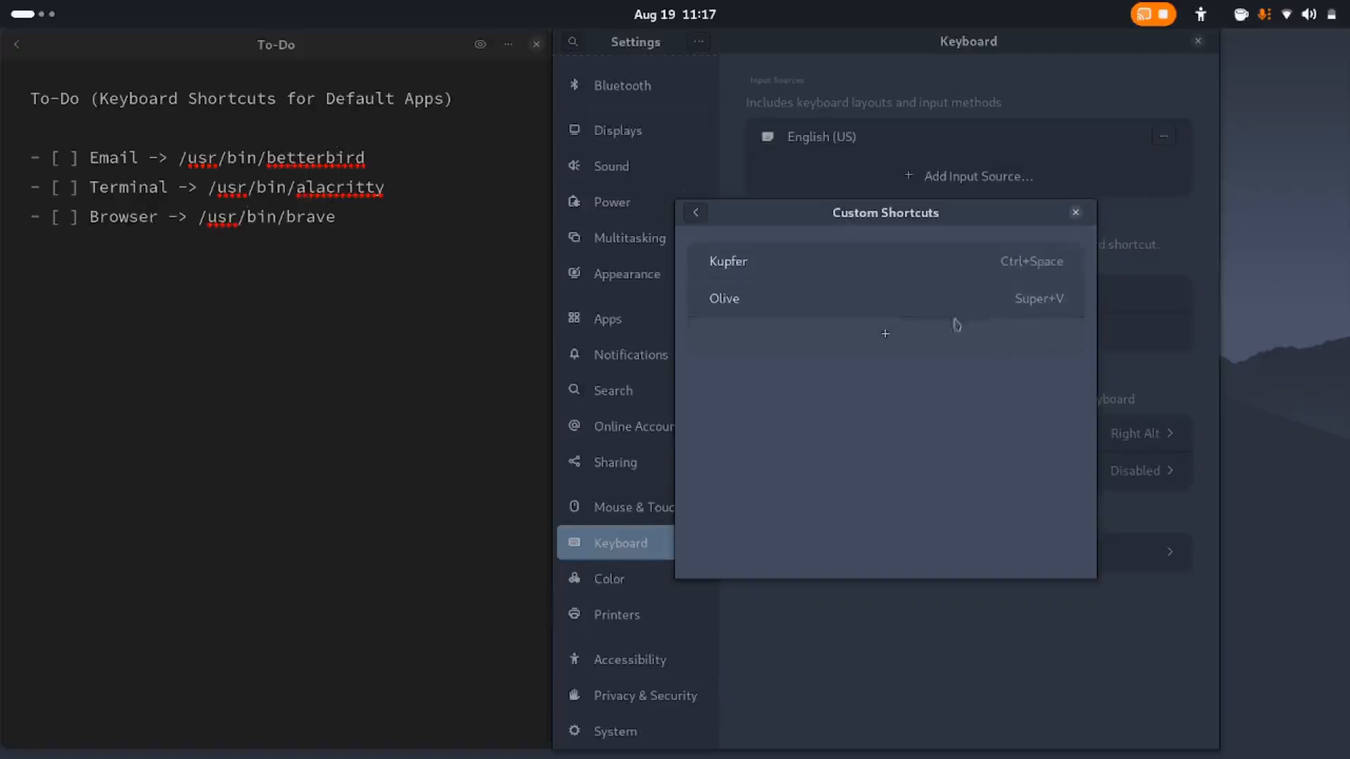
Add a custom shortcut named Betterbird that runs /usr/bin/betterbird with the combination Super+E
click(887, 340)
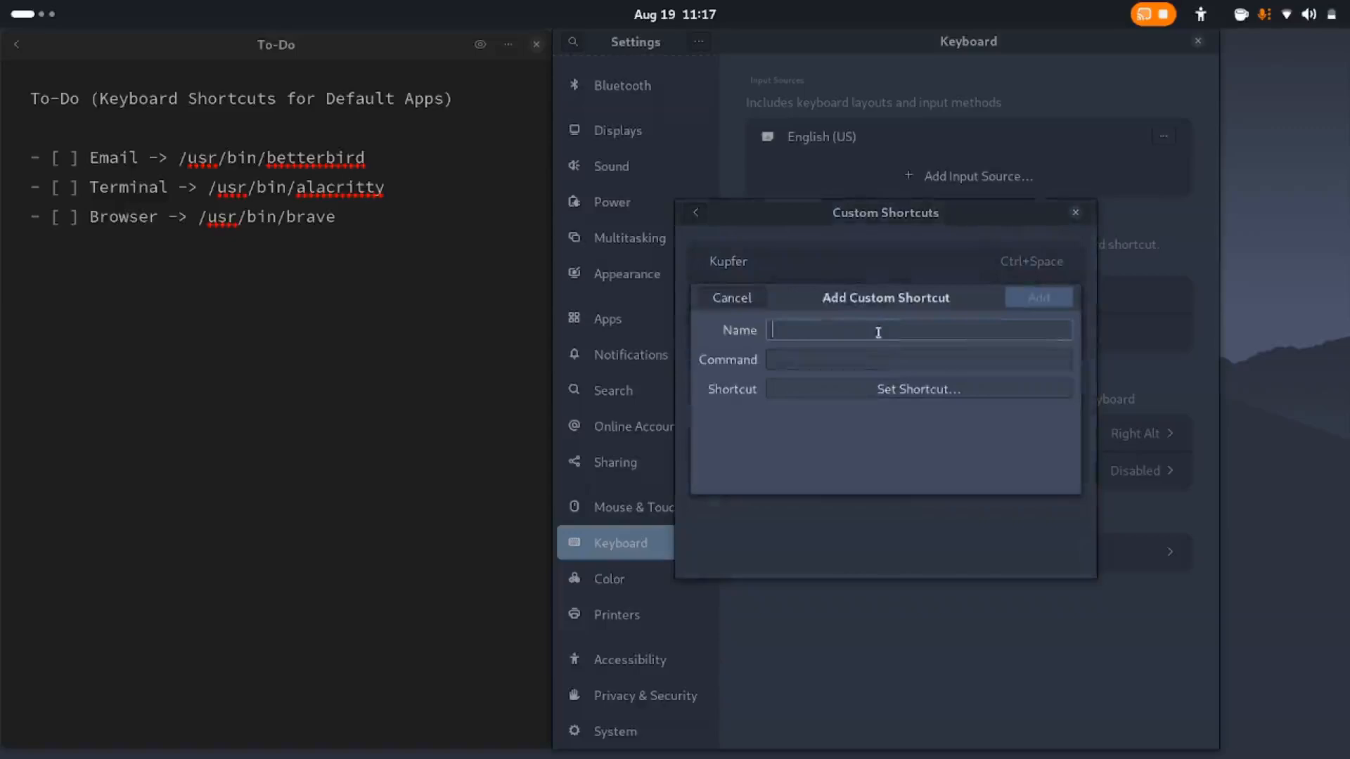
text(Betterbird)
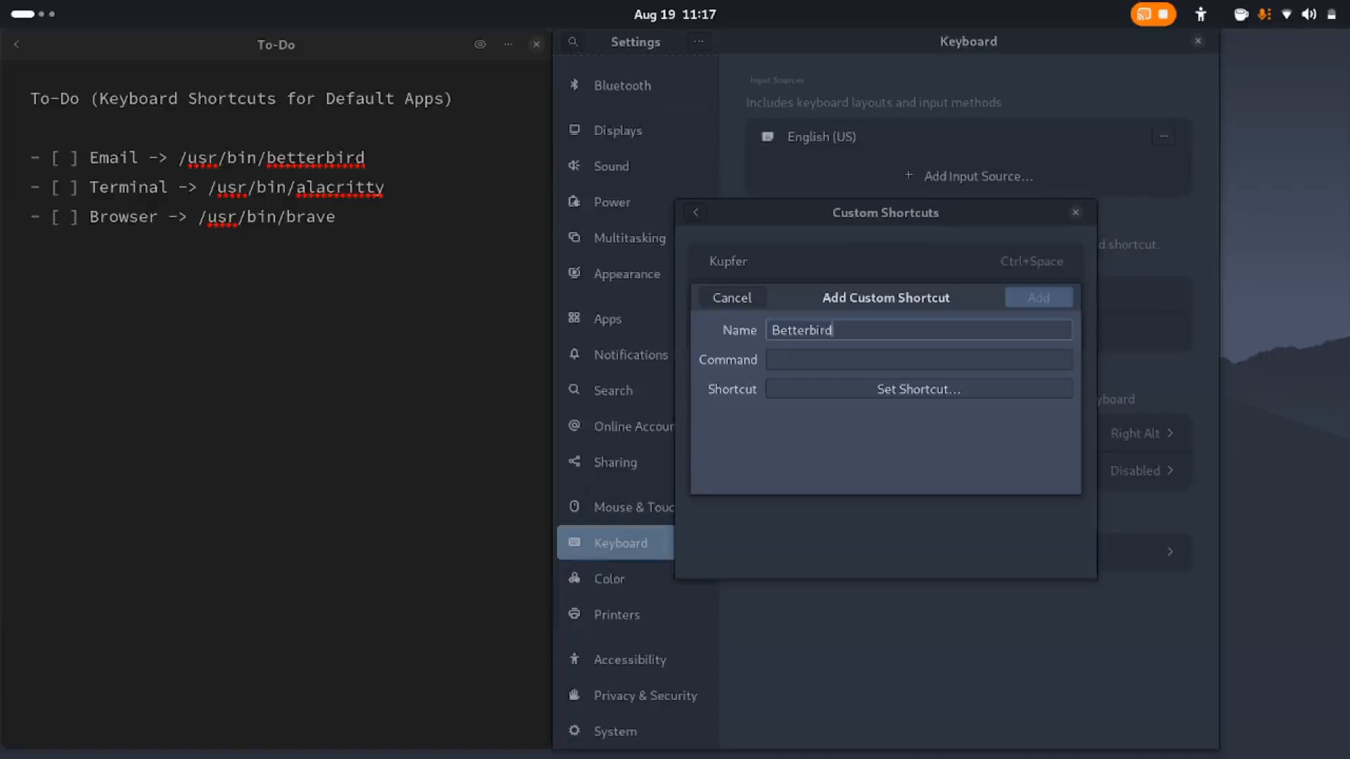
key(Tab)
text(/usr)
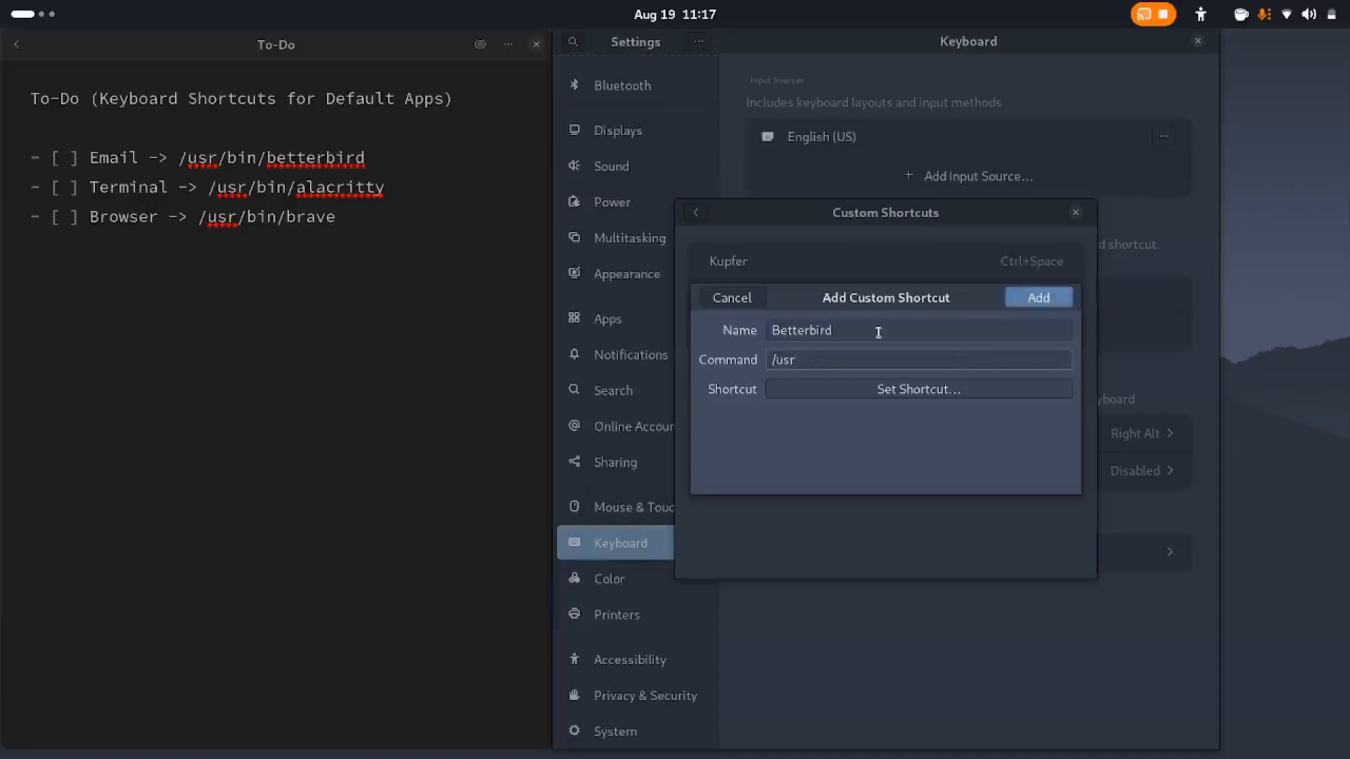
text(/bin/betterbird)
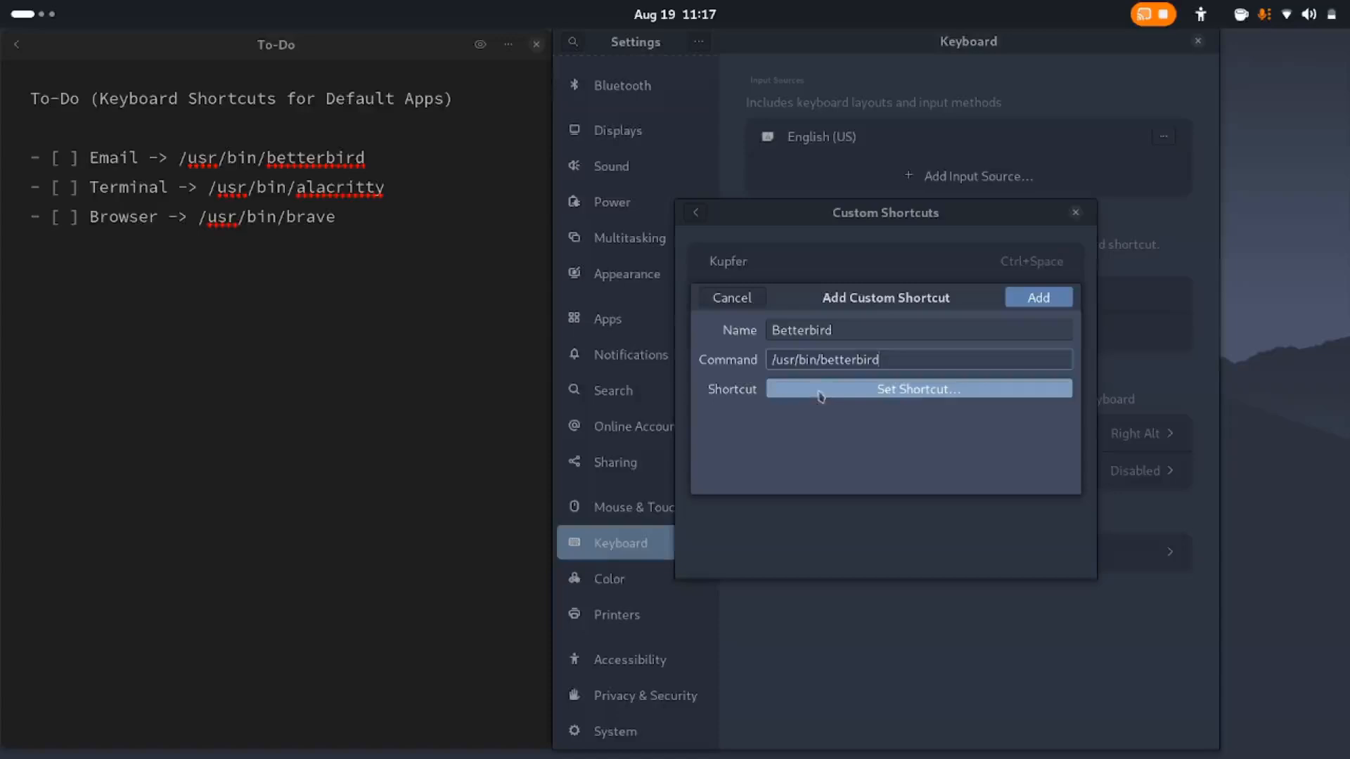
click(899, 393)
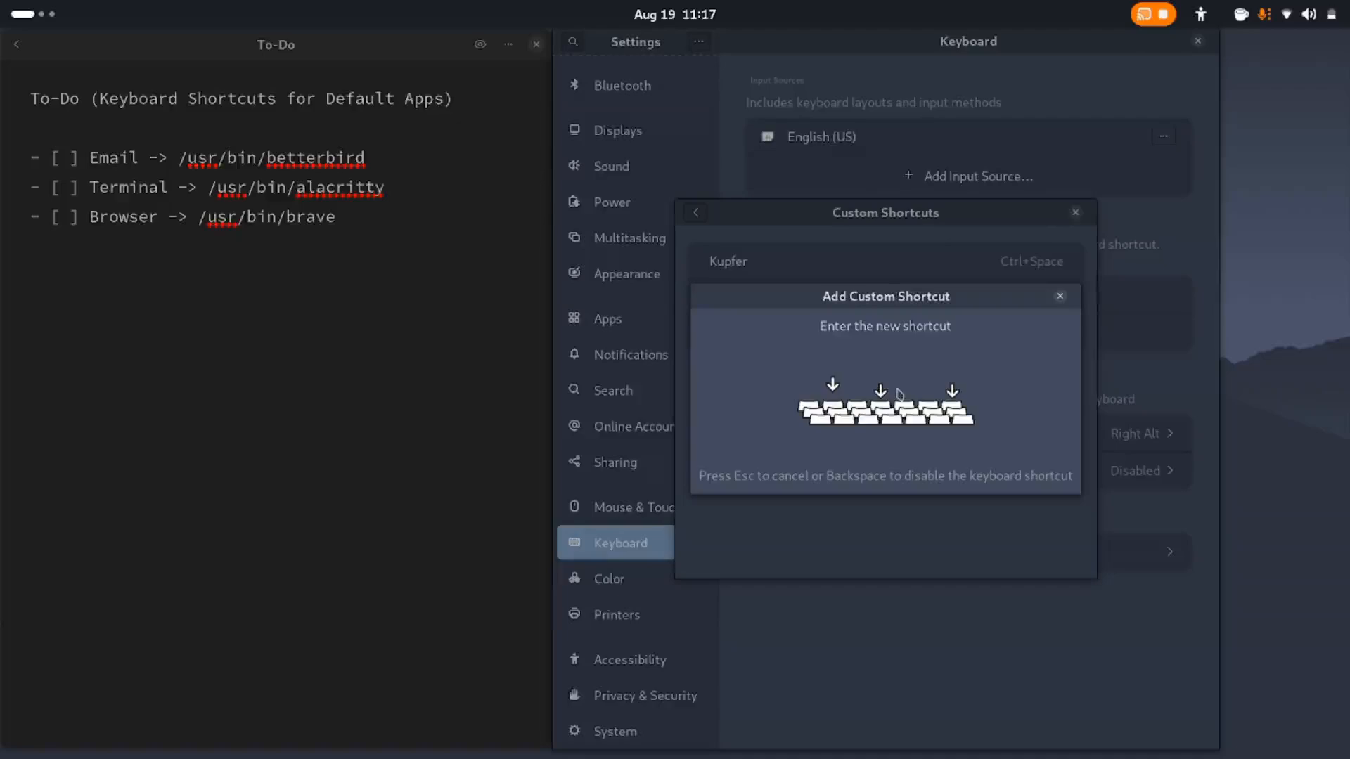
key(super+e)
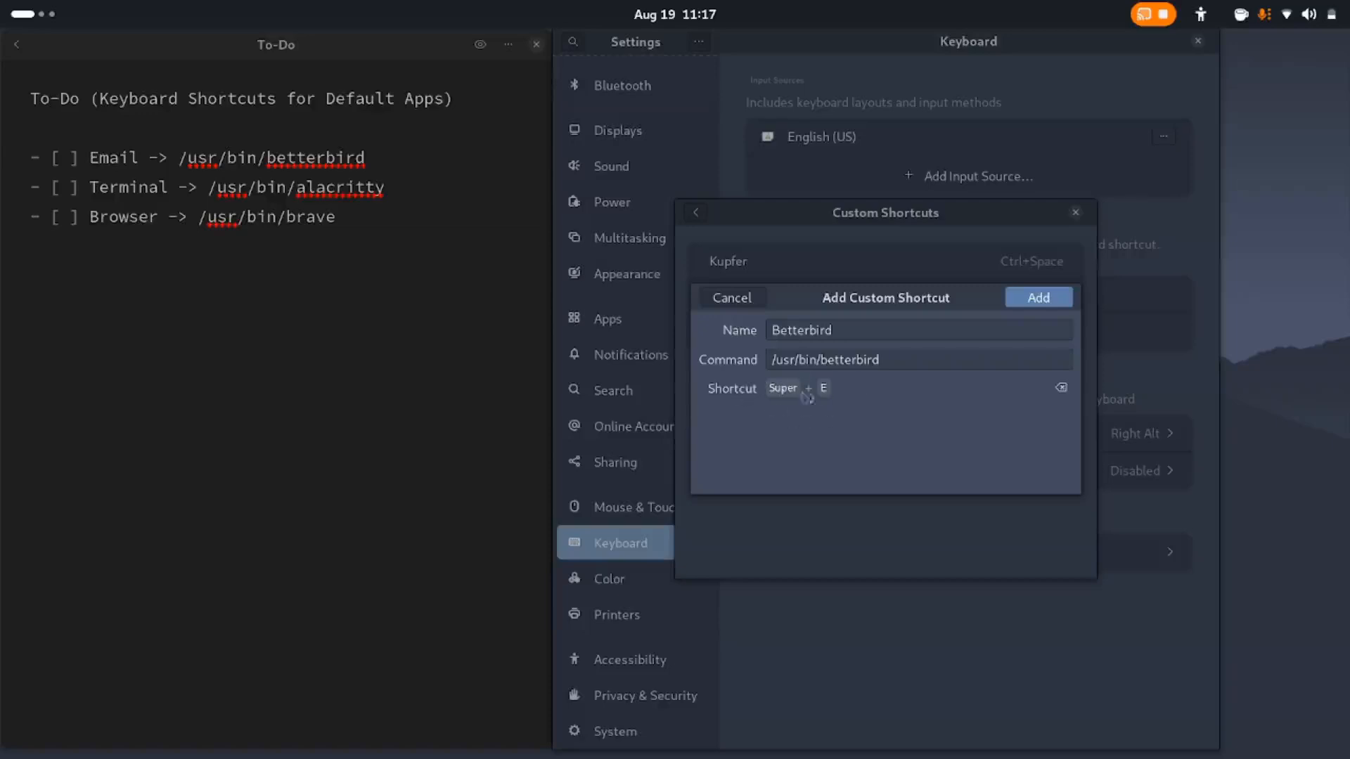
click(1037, 299)
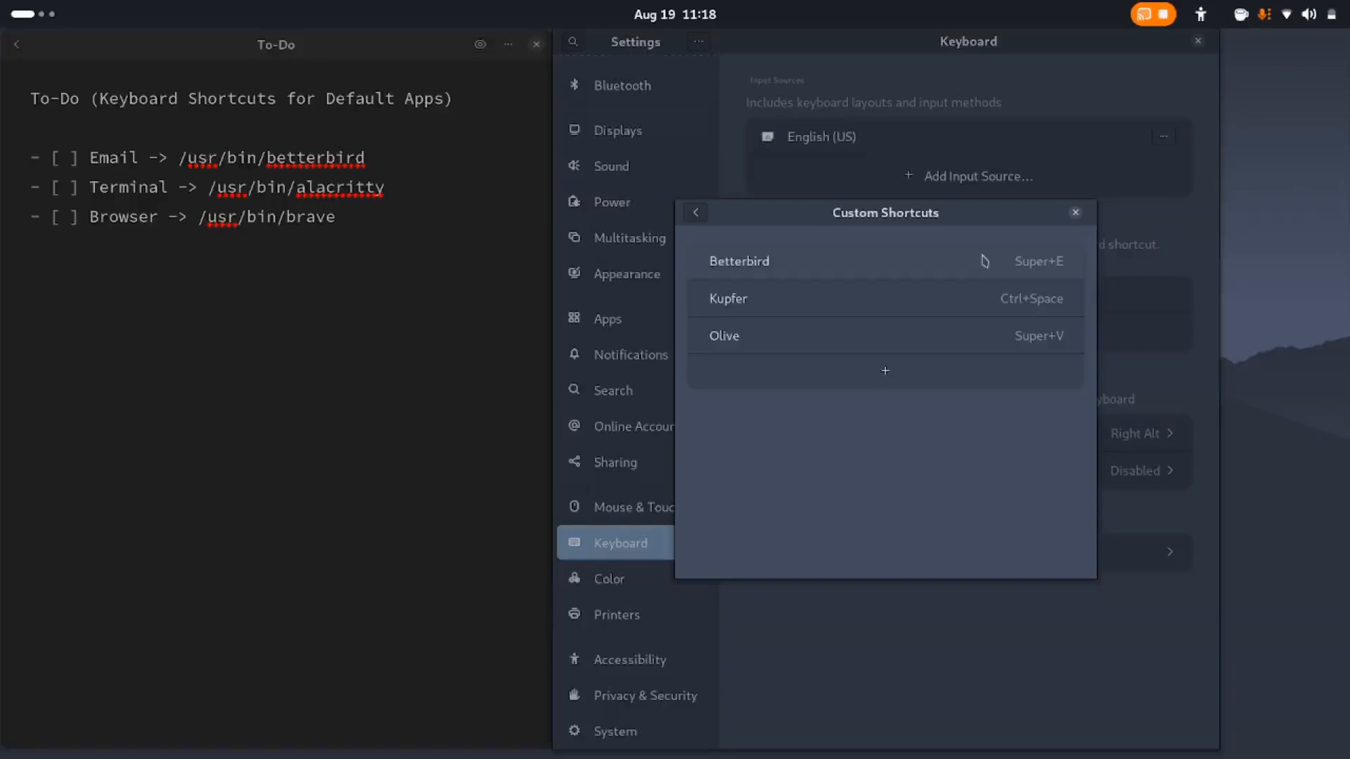
Test the Betterbird shortcut, close the mail client, and check off the Email item in the rendered to-do note
key(super+e)
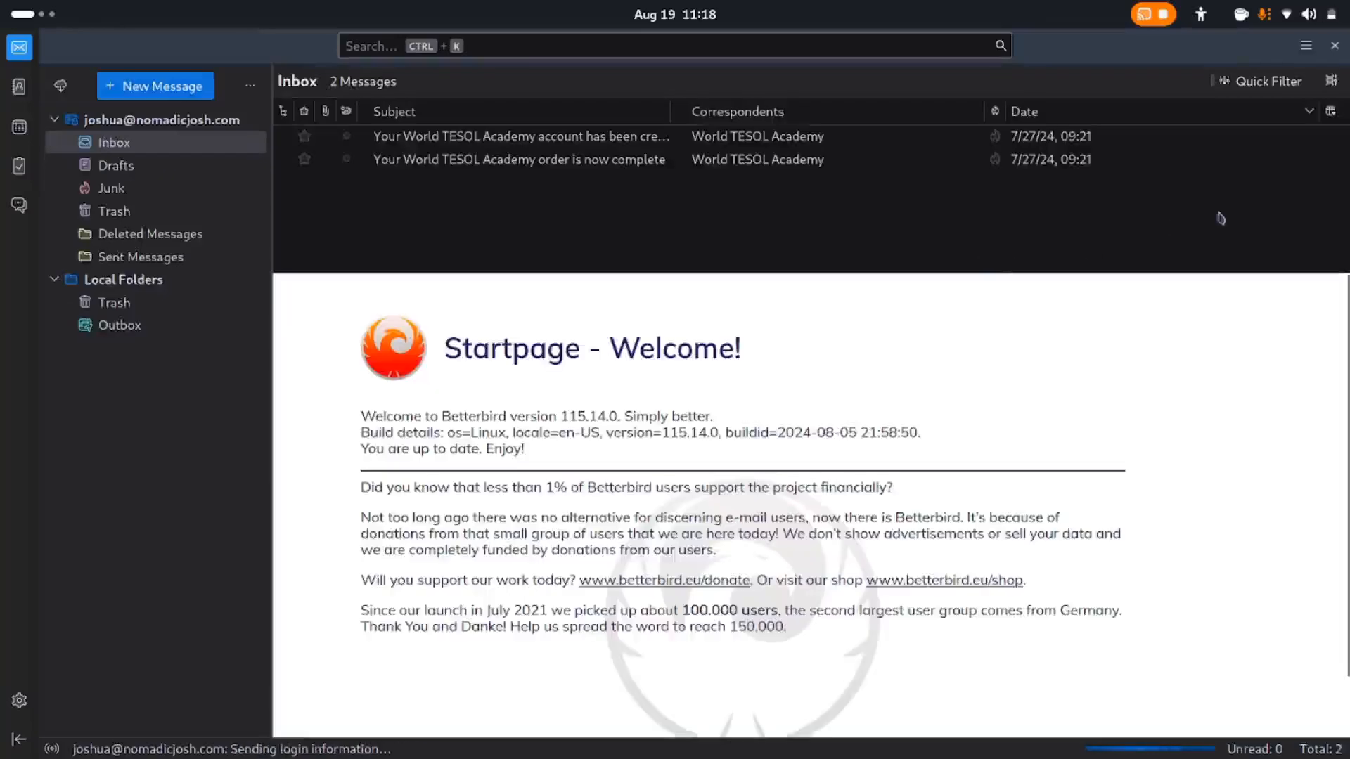
click(1334, 46)
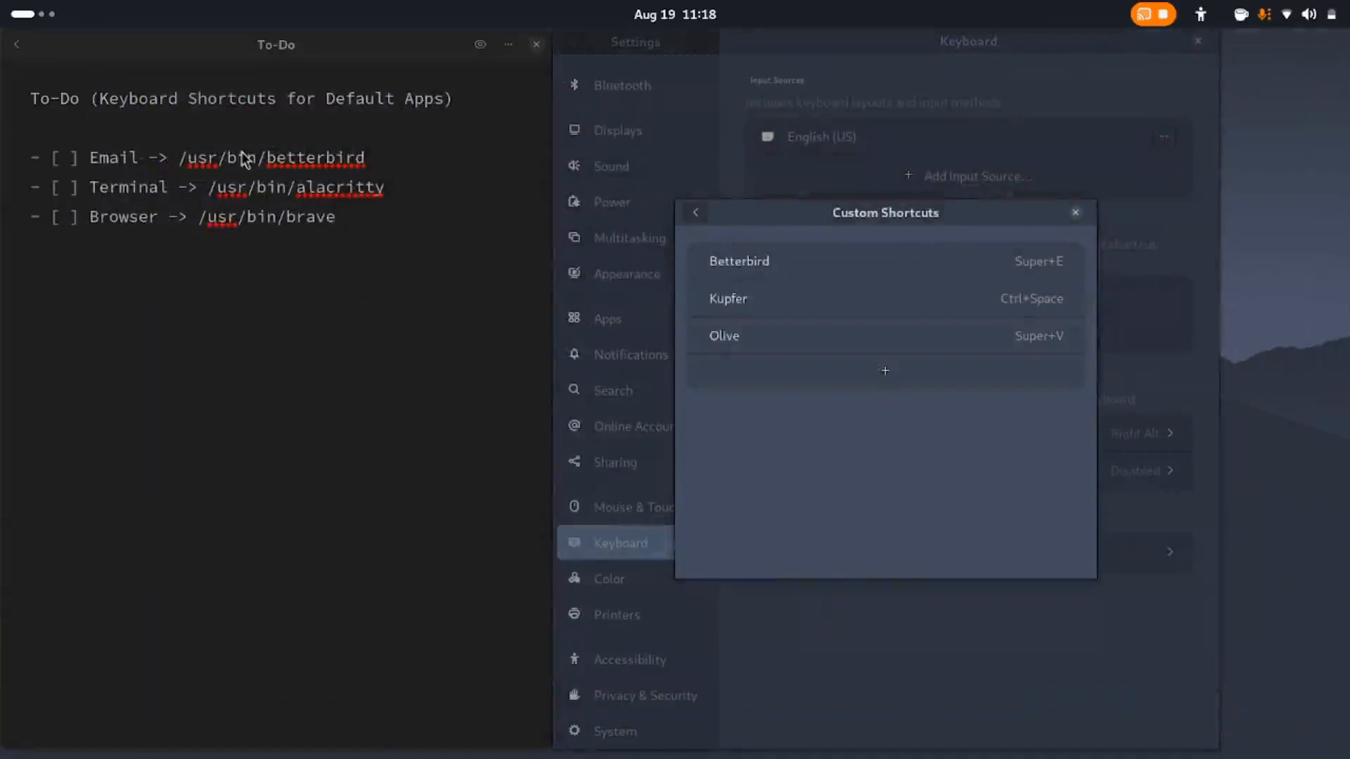
click(481, 46)
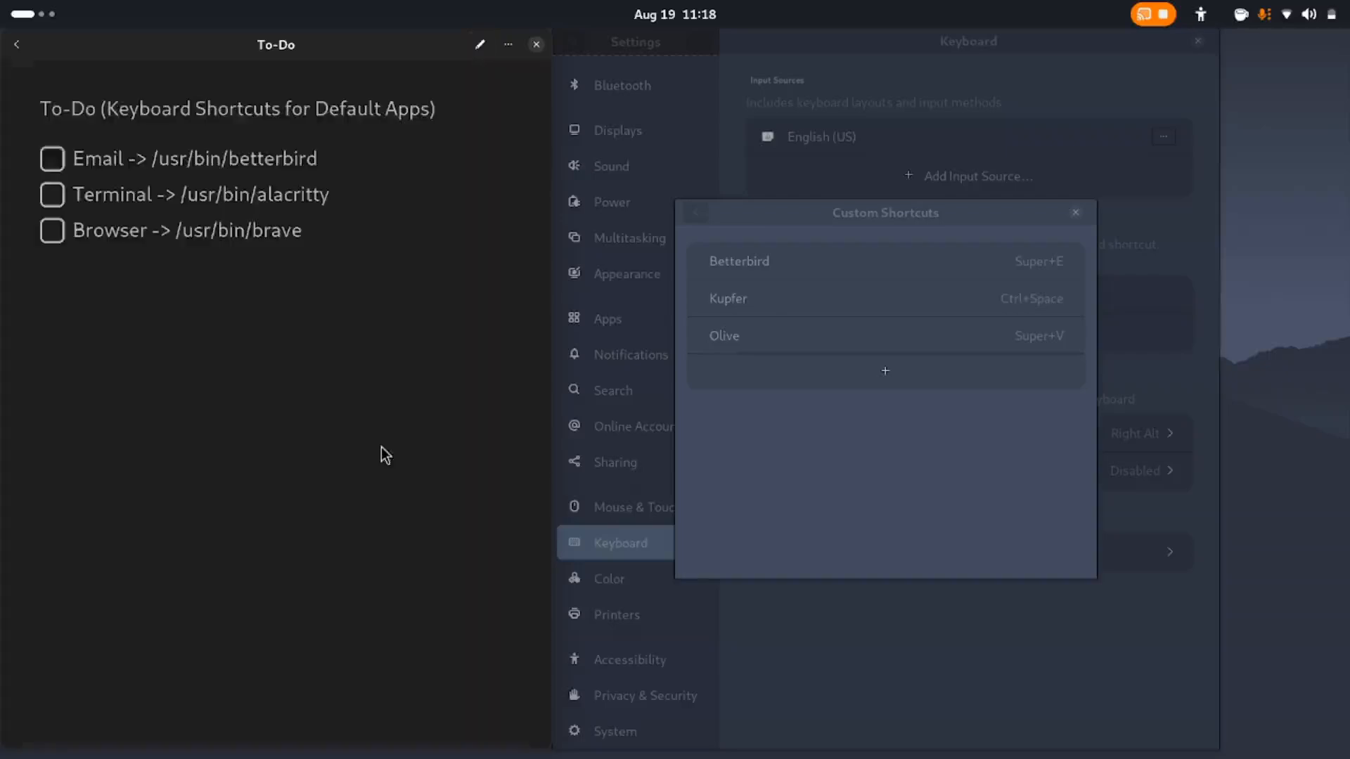
click(52, 164)
Add a custom shortcut named Alacritty that runs /usr/bin/alacritty with the combination Super+T
click(853, 425)
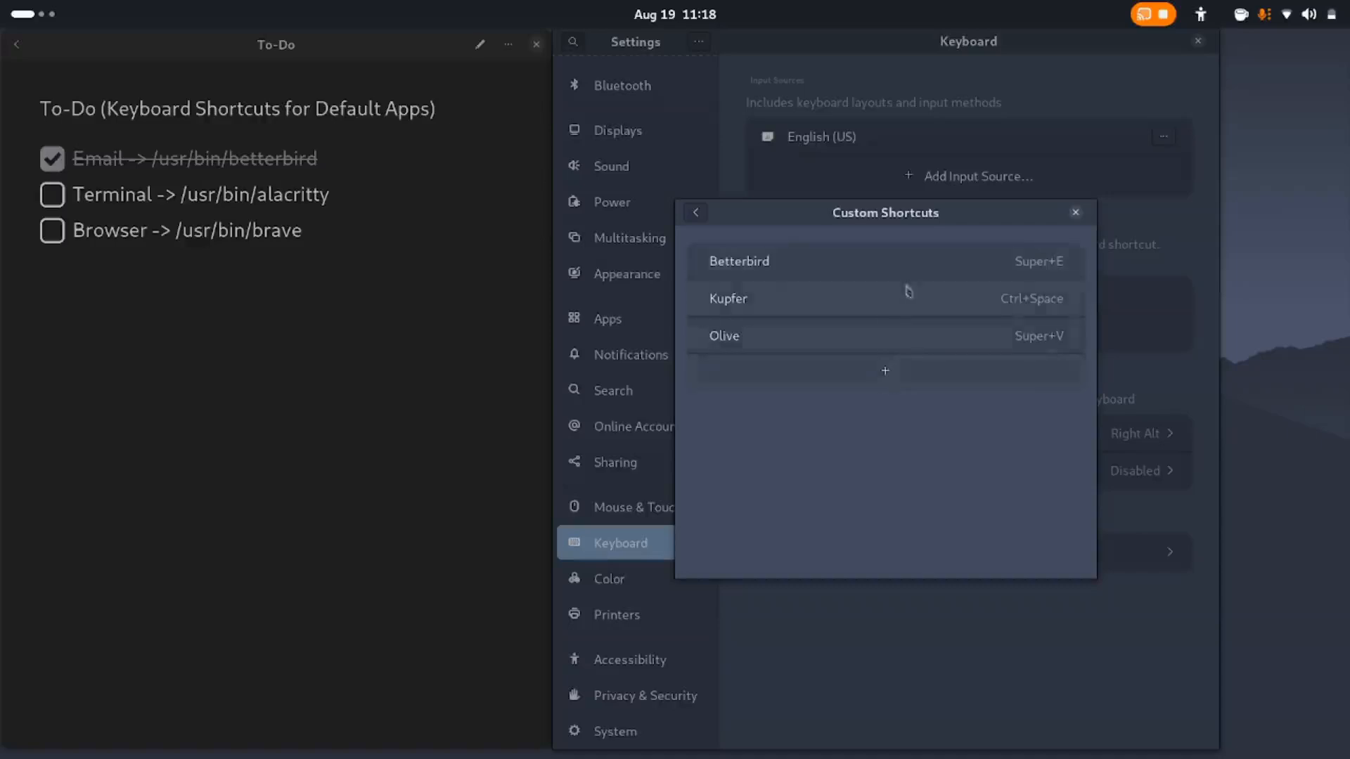
click(887, 377)
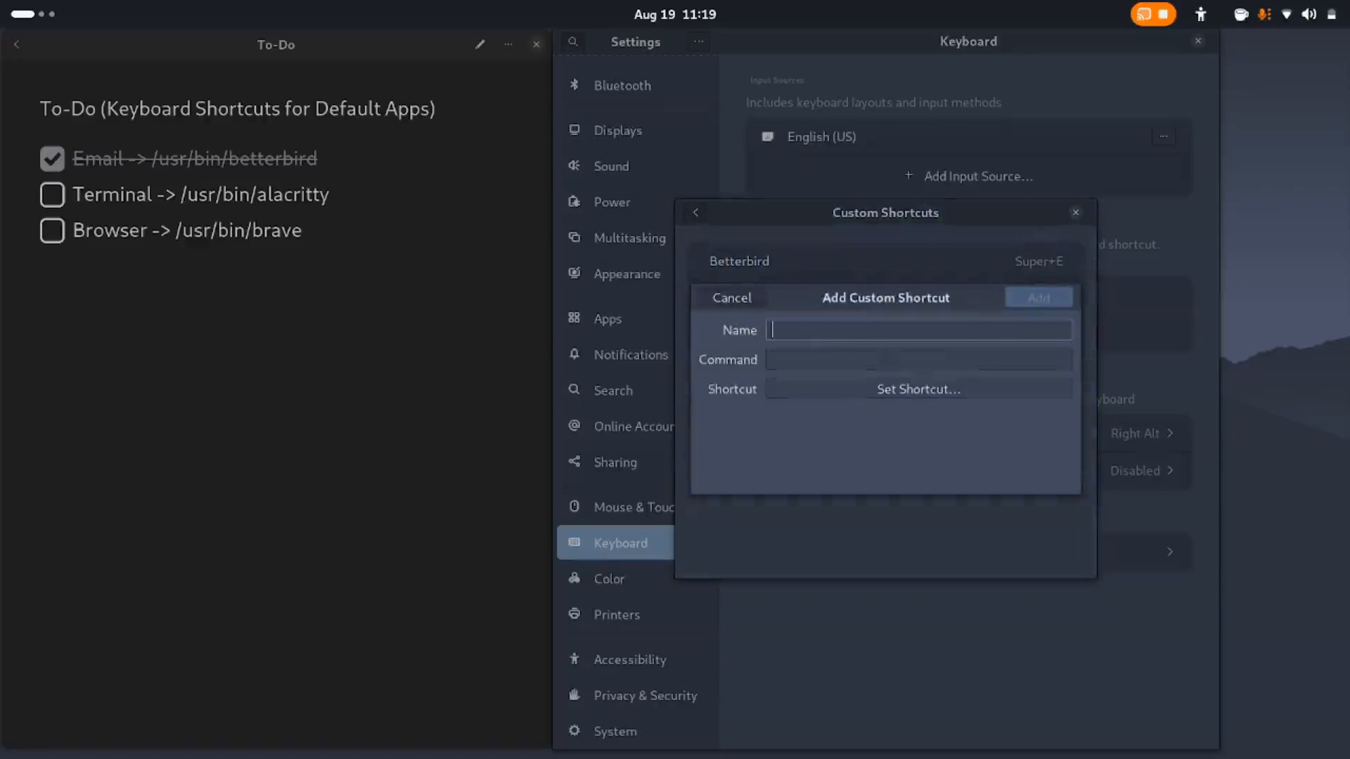
text(Alacritty)
click(814, 361)
text(/)
key(BackSpace)
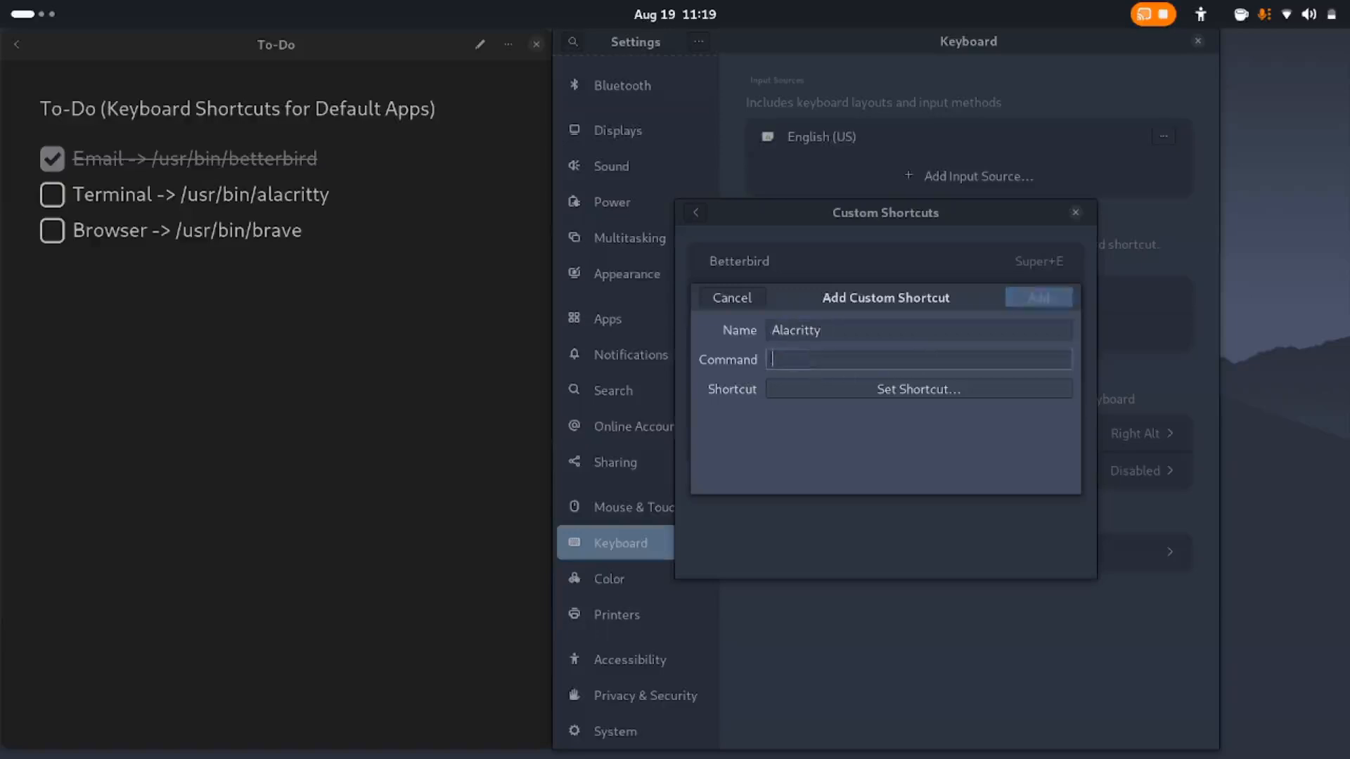
text(/usr/bin/alacritty)
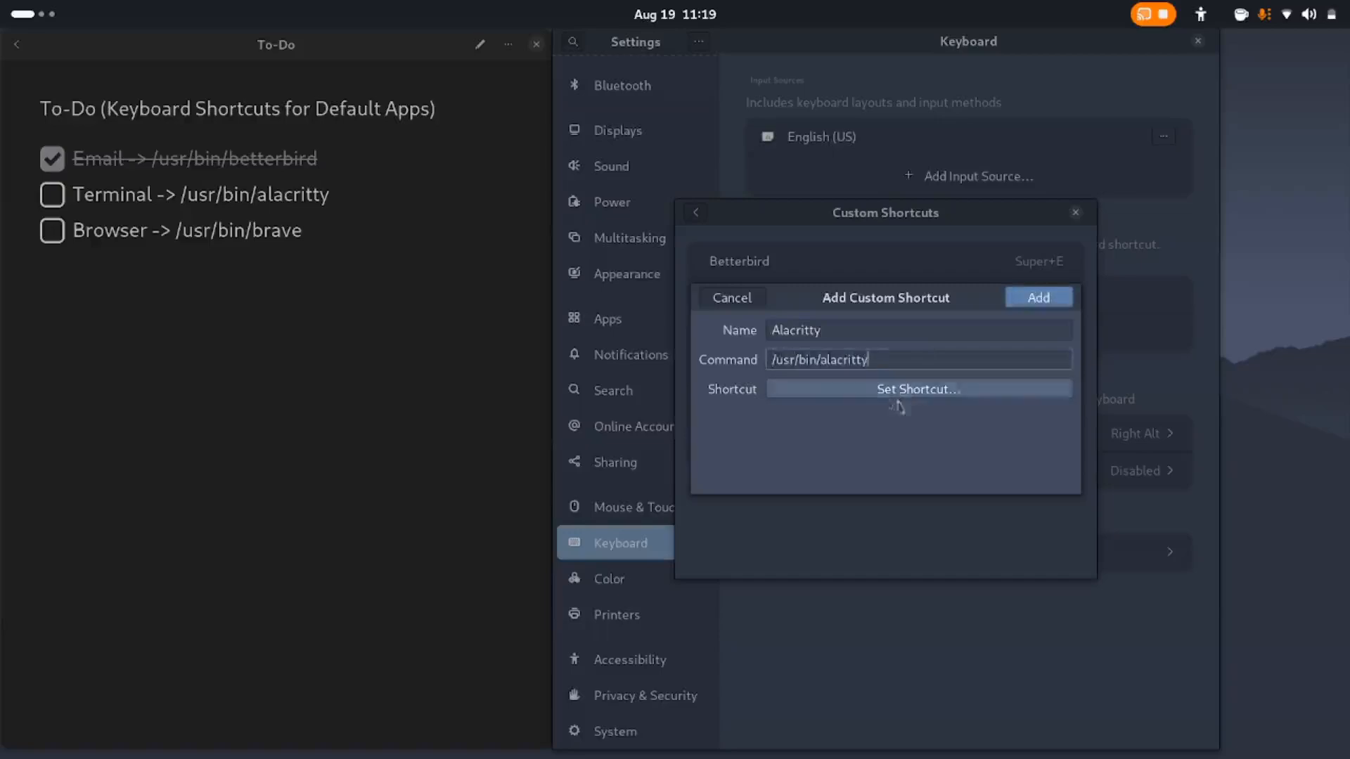
click(923, 396)
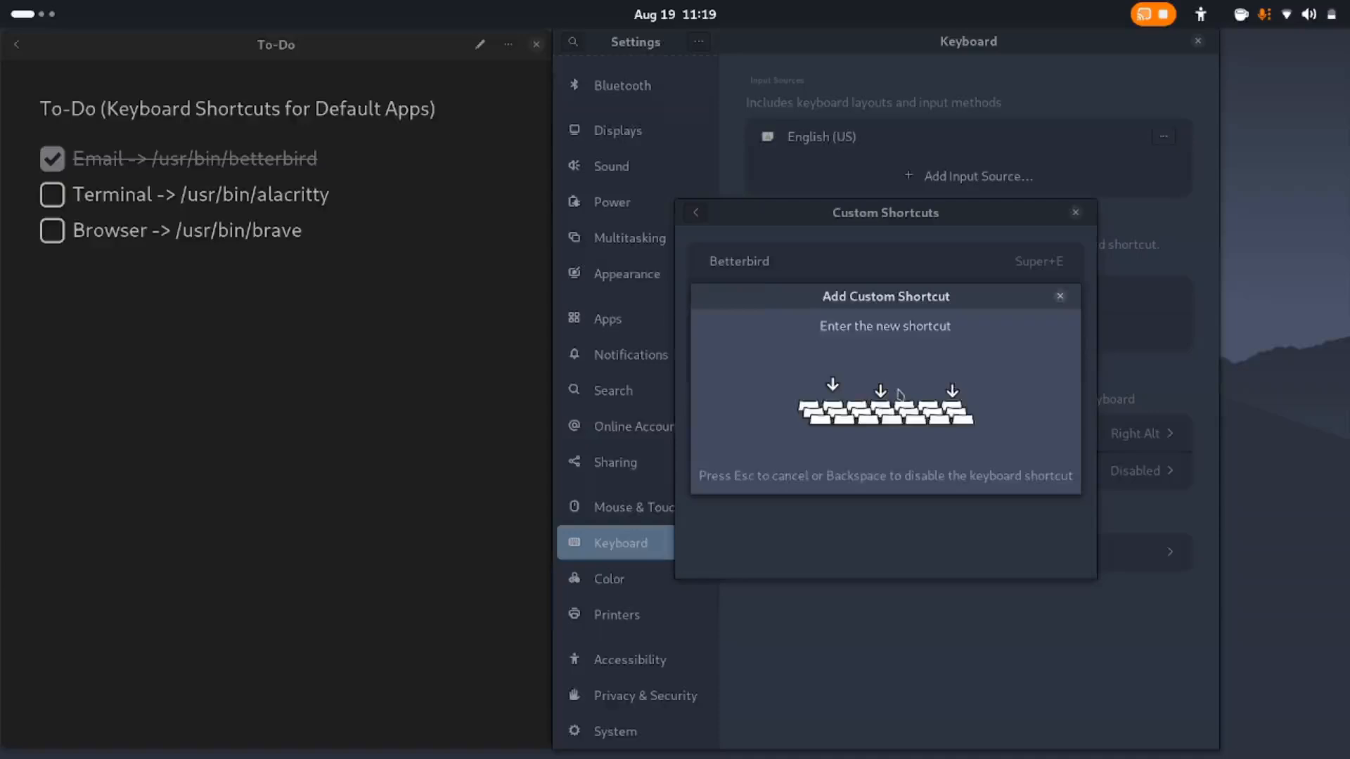
key(super+t)
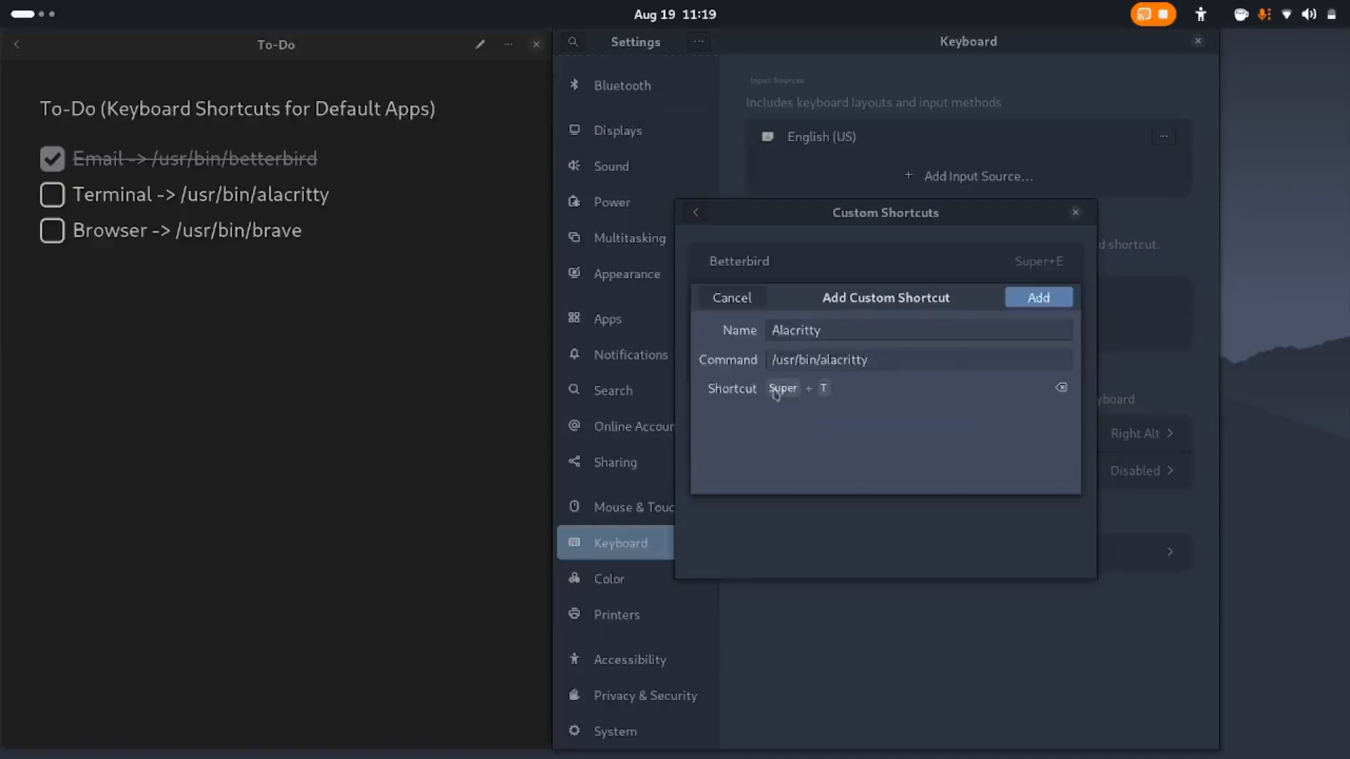
click(1043, 298)
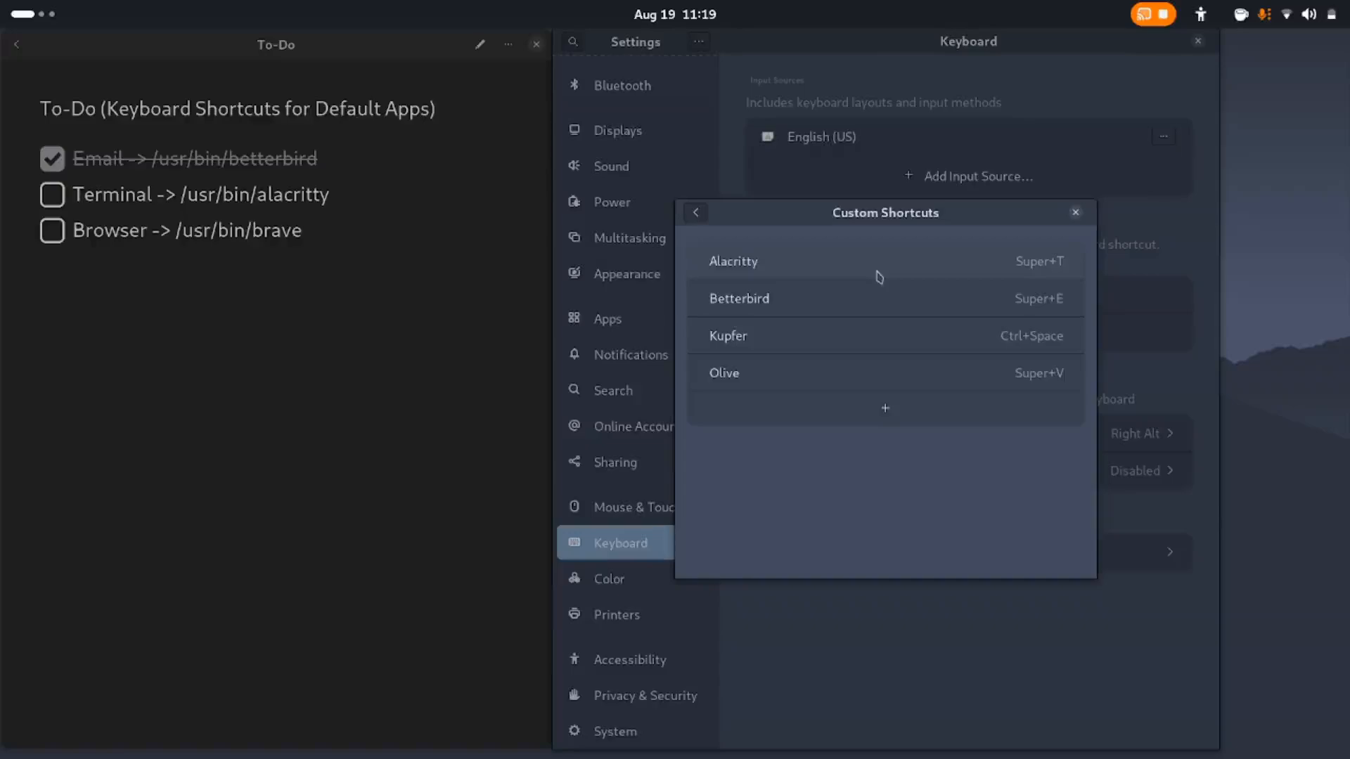
Test the Alacritty shortcut, close the terminal it opens, and check off the Terminal item in the to-do note
key(super+t)
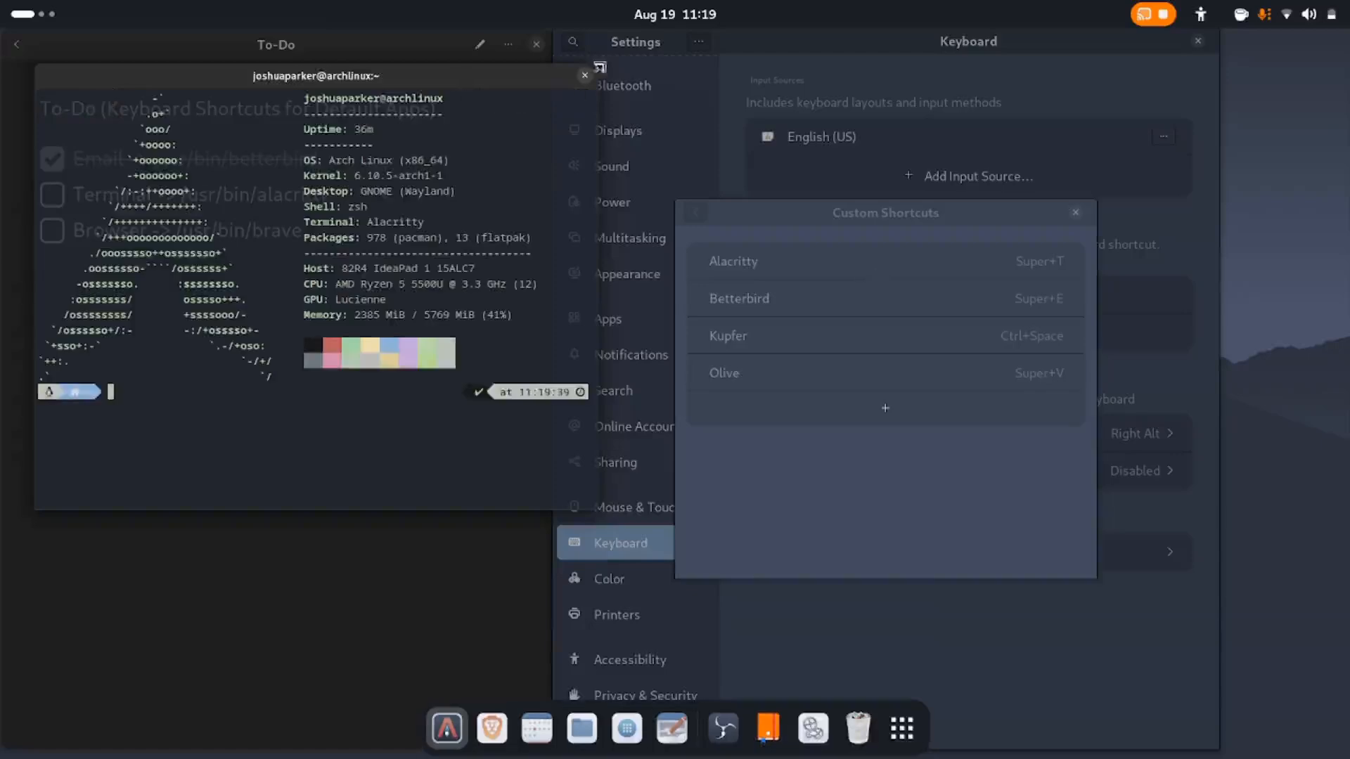
click(586, 77)
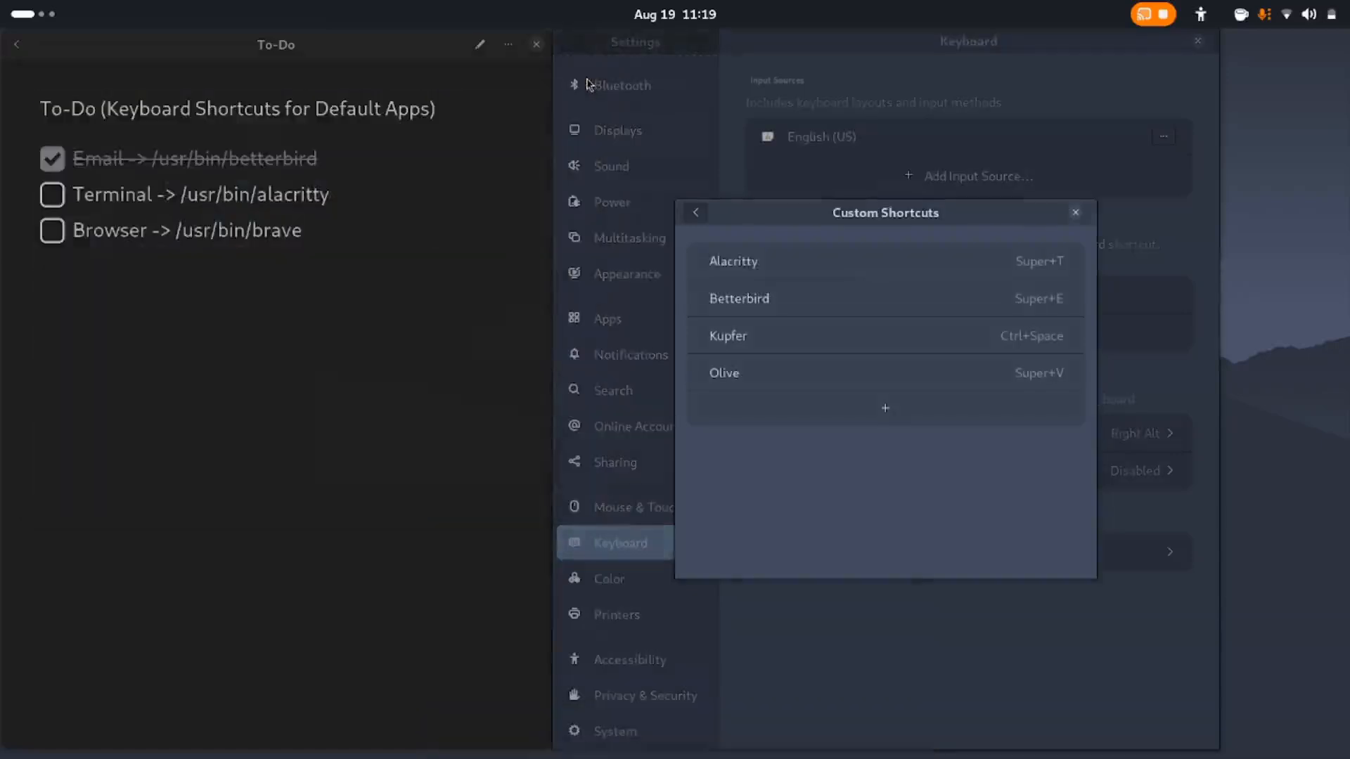
click(52, 194)
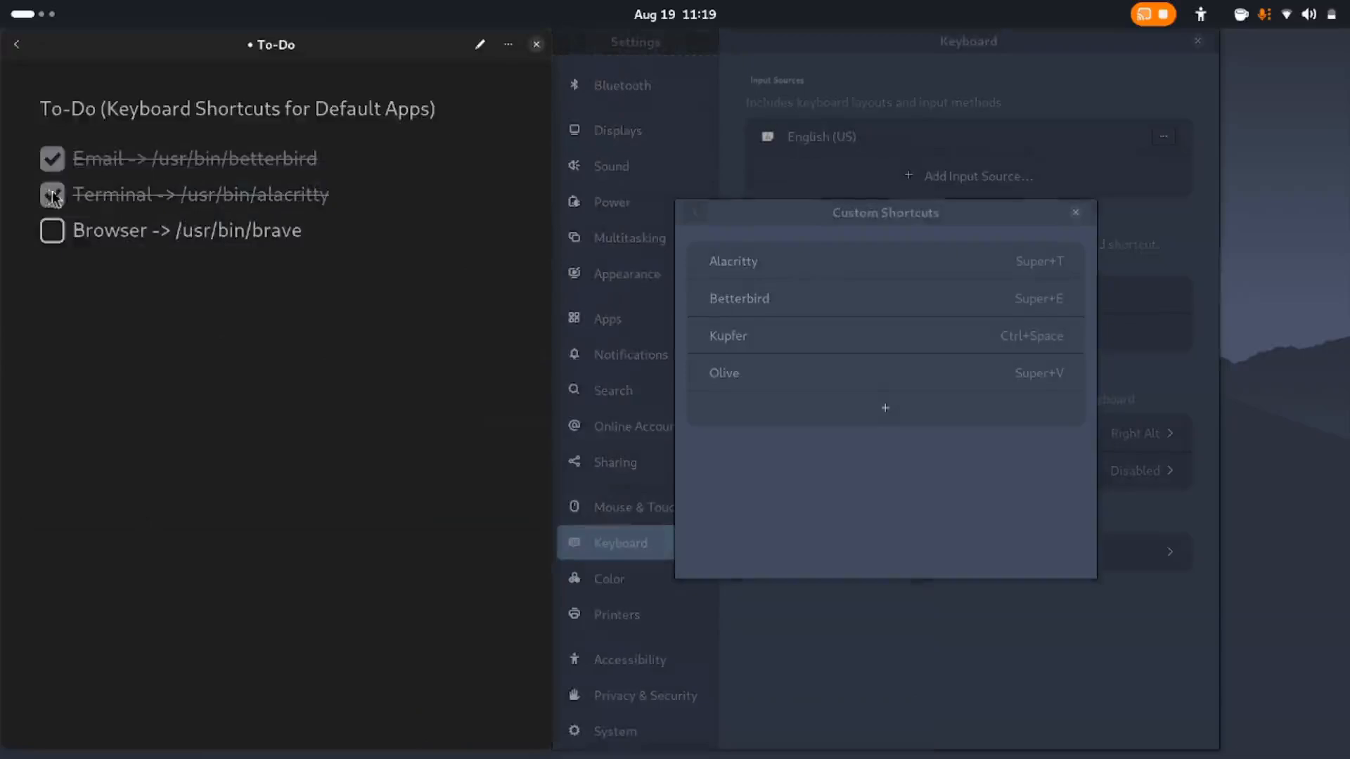
Add a custom shortcut named Brave that runs /usr/bin/brave with the combination Super+B
click(918, 228)
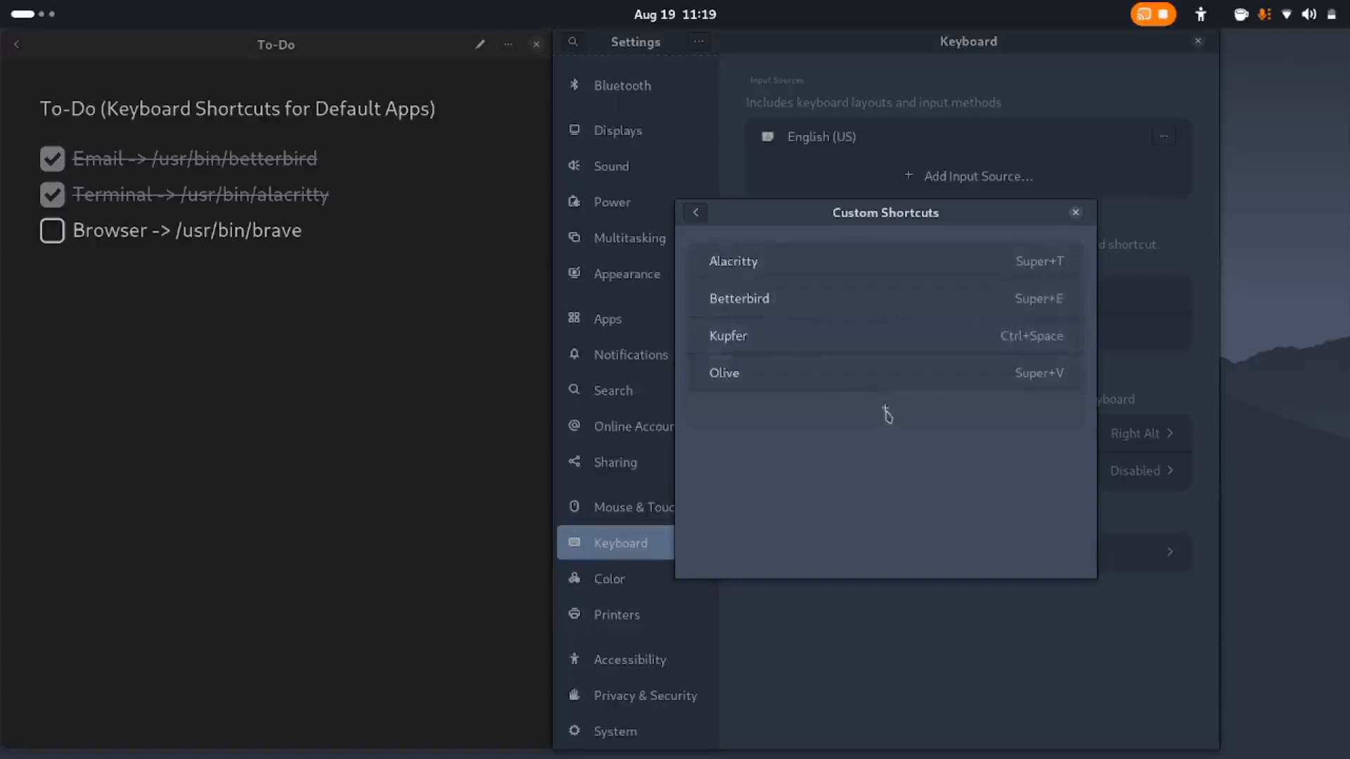
click(887, 415)
click(838, 334)
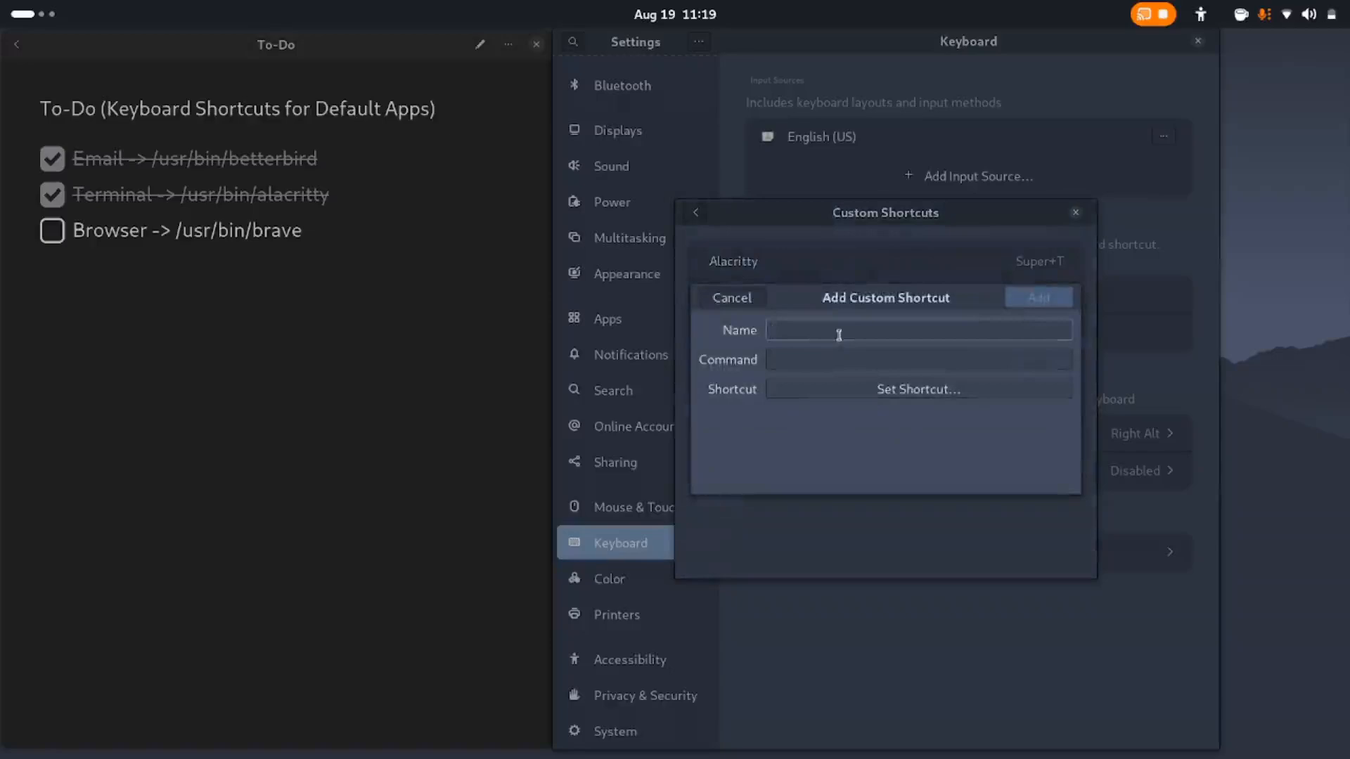
text(Brave)
click(831, 360)
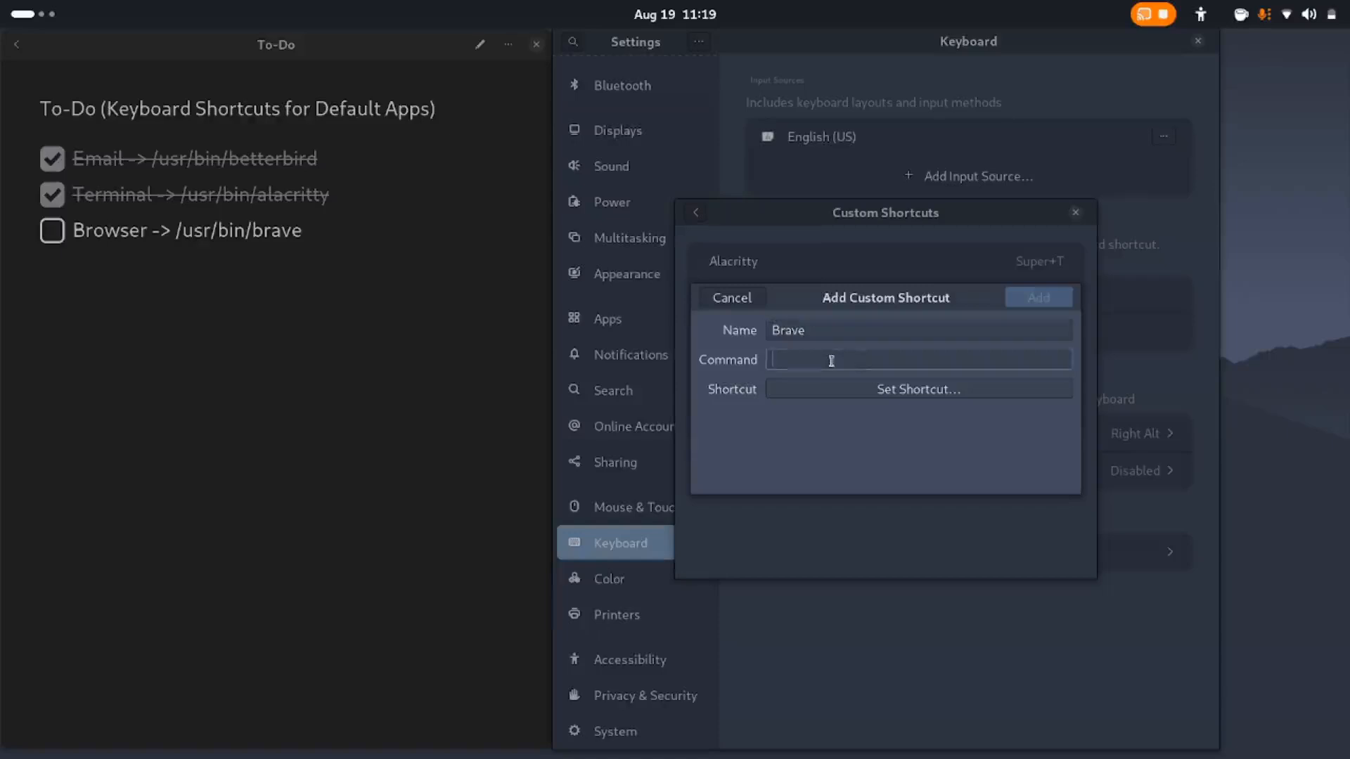
text(/usr/)
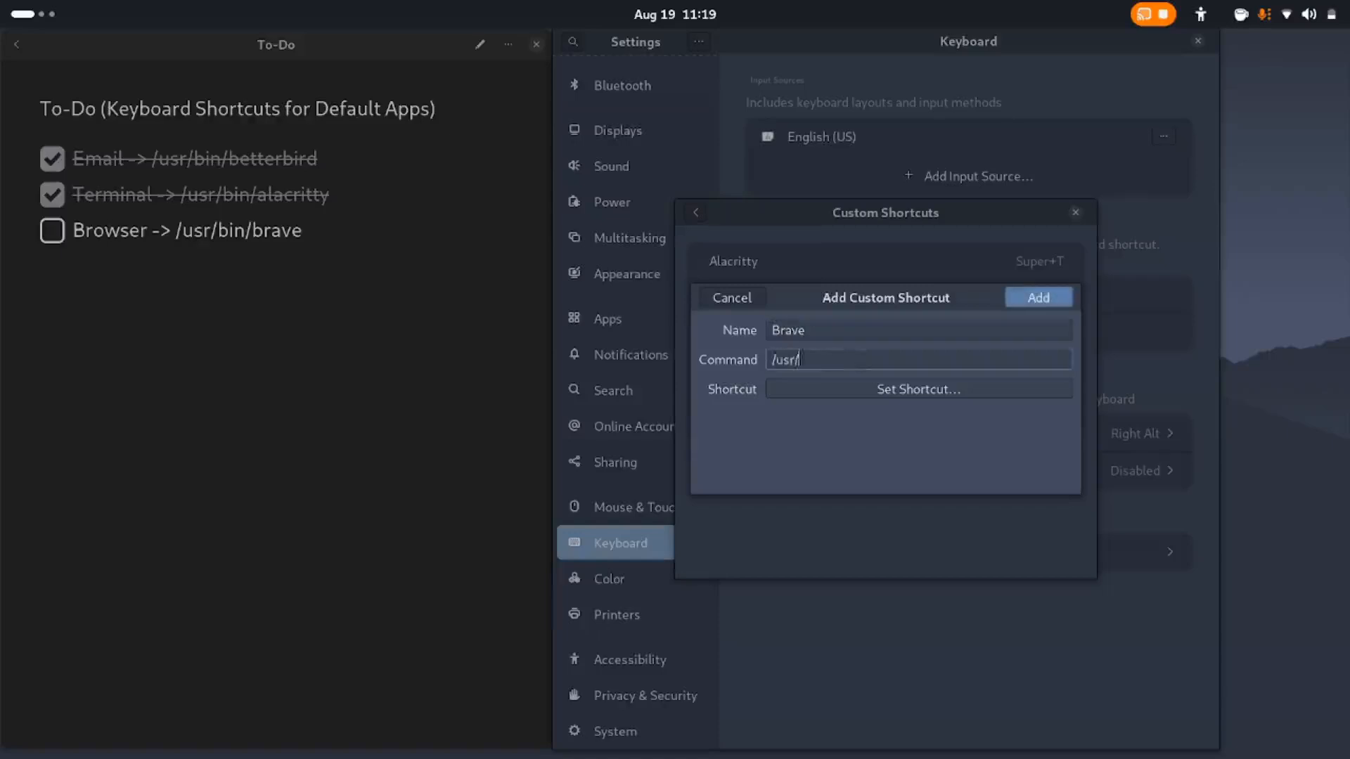
text(bin/brave)
click(881, 390)
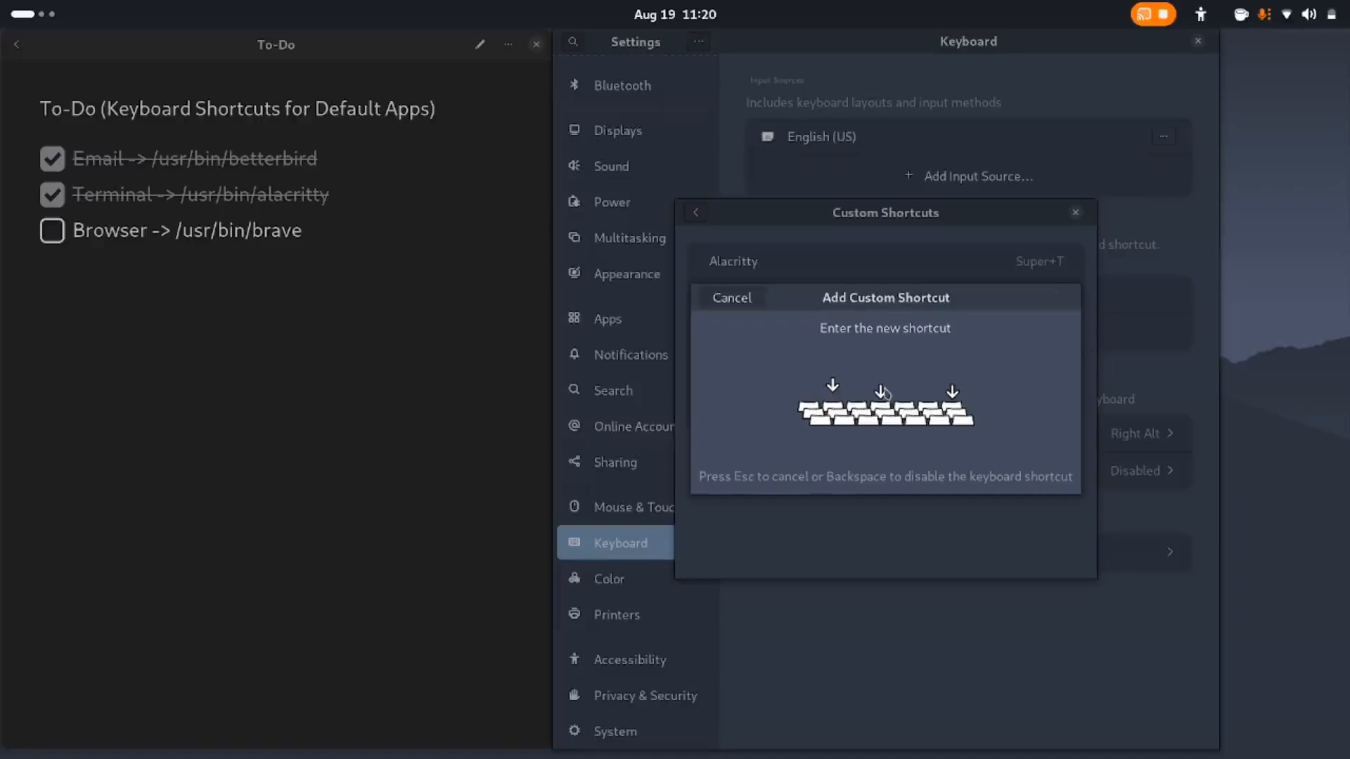
key(super+b)
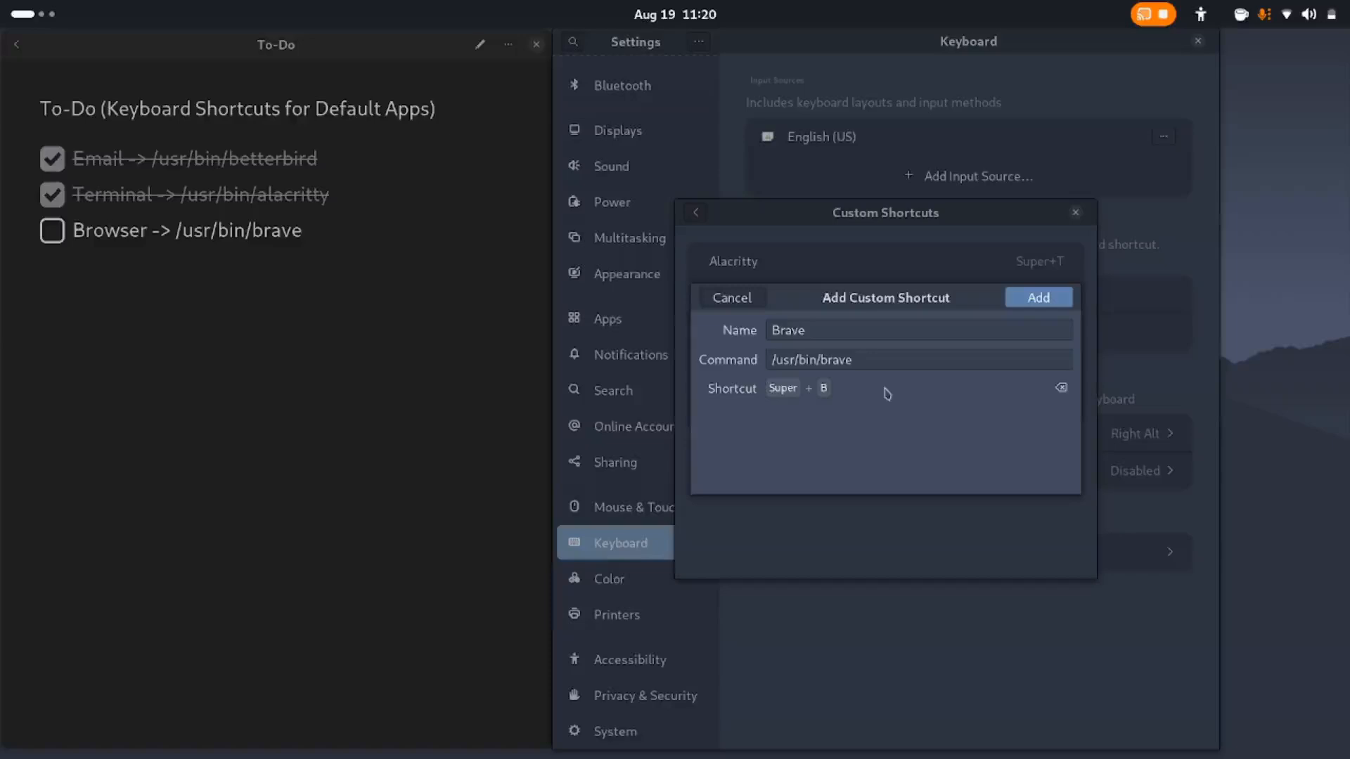
click(1043, 298)
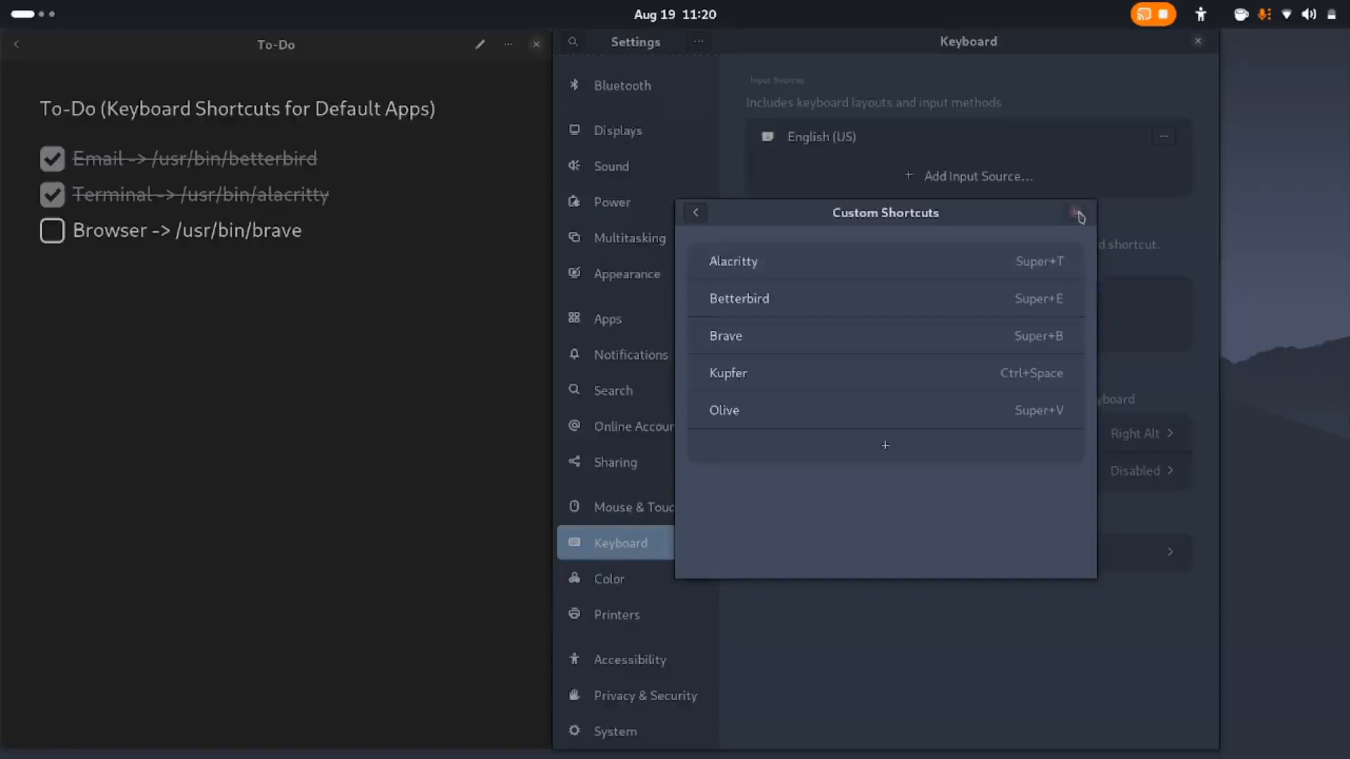
Check off the Browser item in the to-do note and return to the custom shortcuts list
click(99, 380)
click(52, 234)
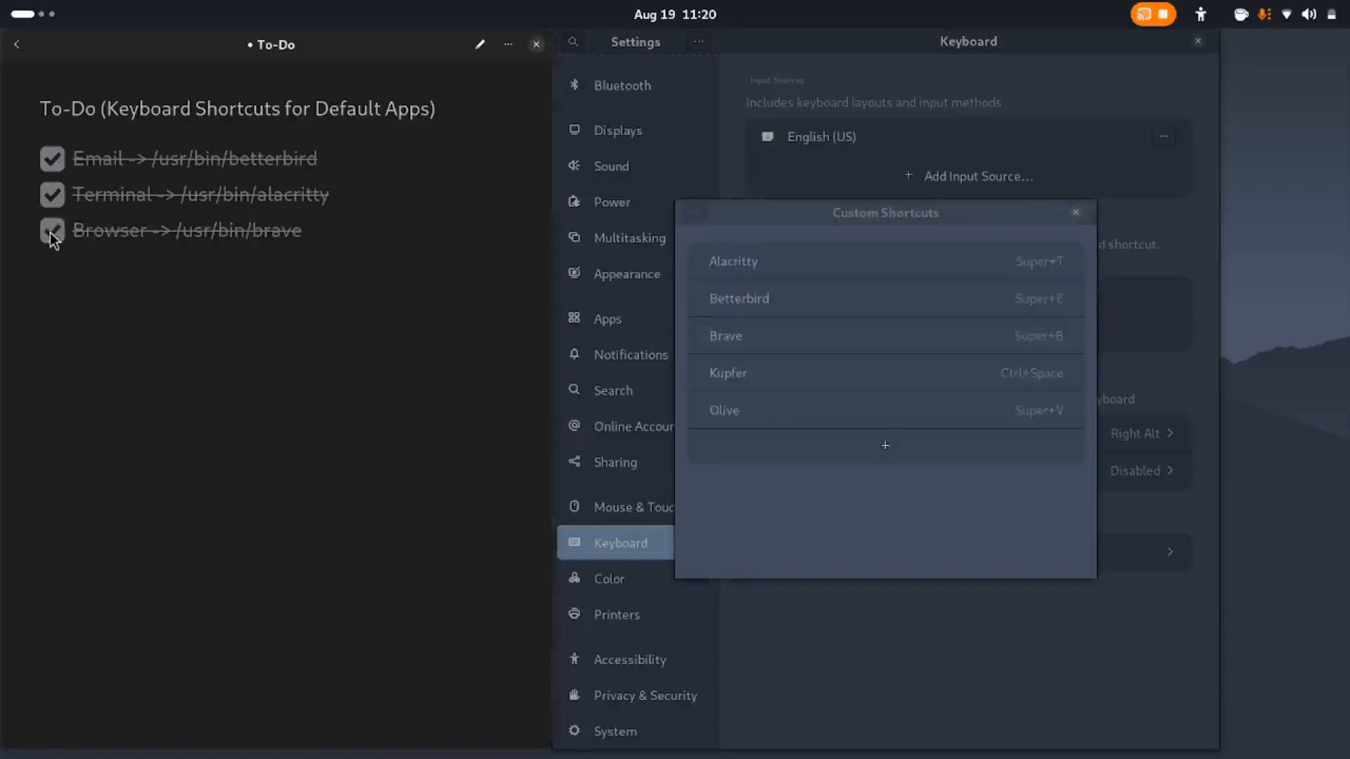
click(889, 212)
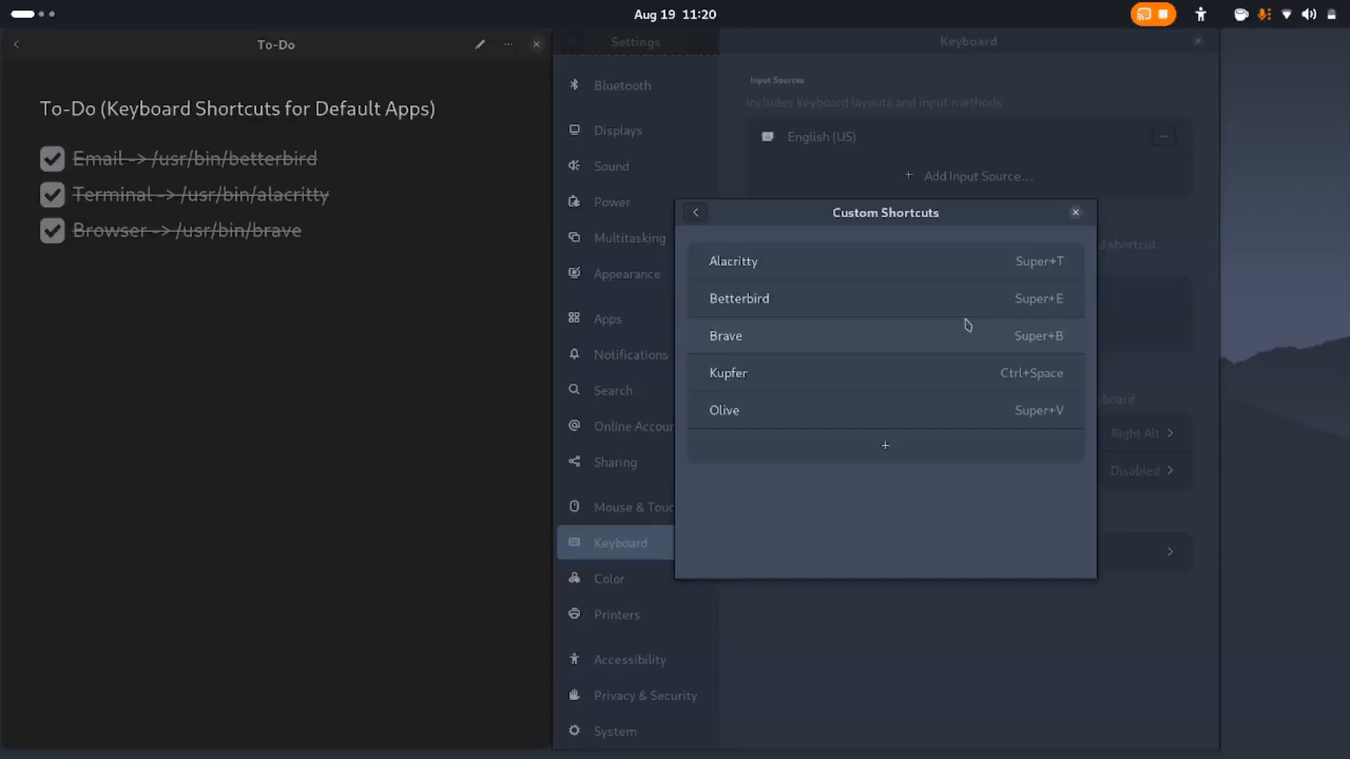
Test the Super+B shortcut for Brave, and close the browser window with all its tabs
key(Escape)
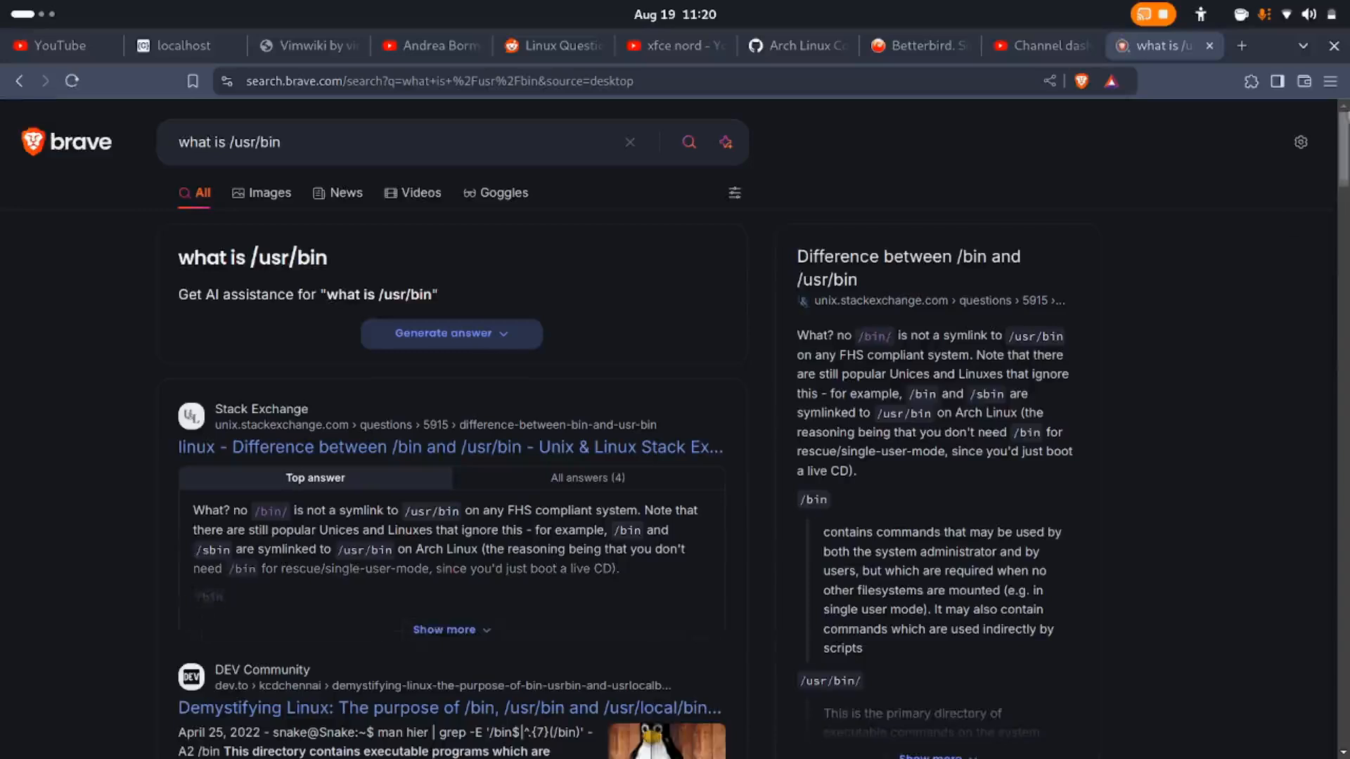
click(1334, 47)
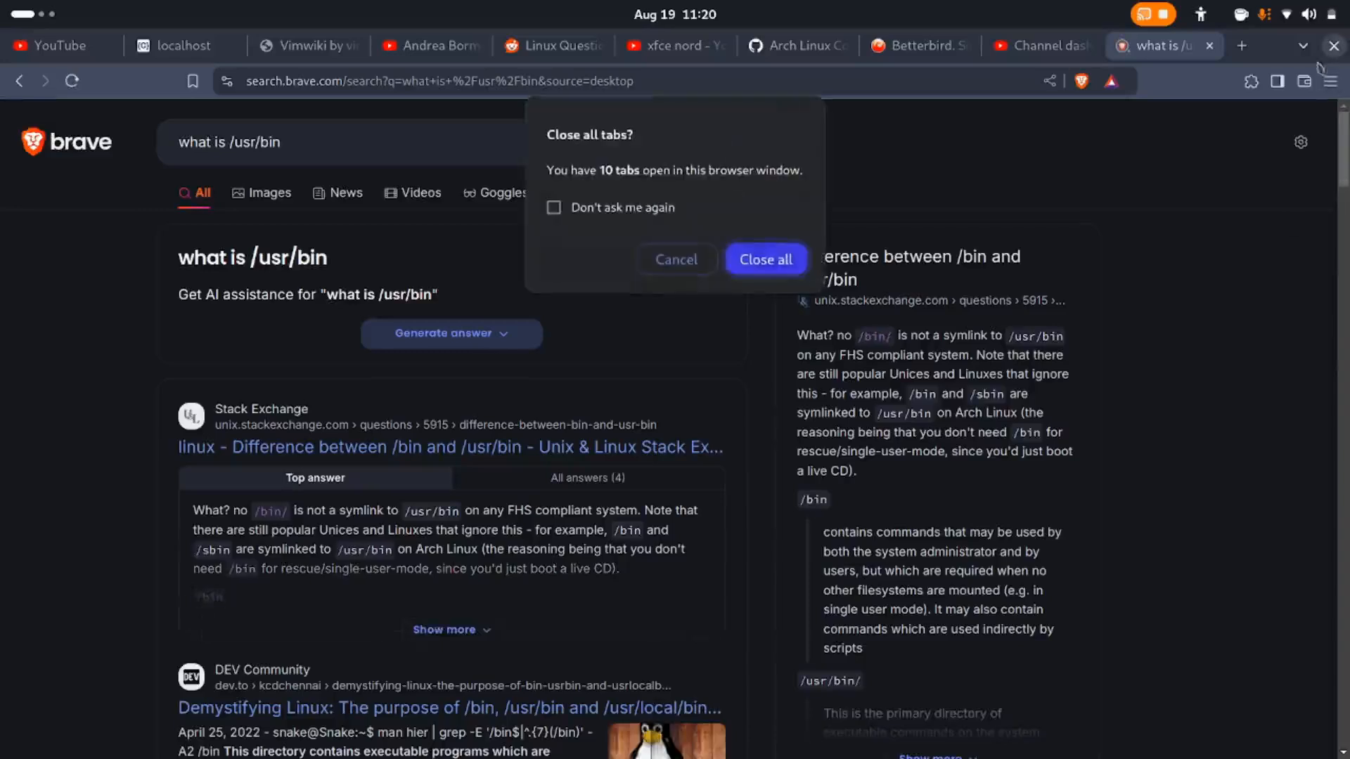
click(772, 260)
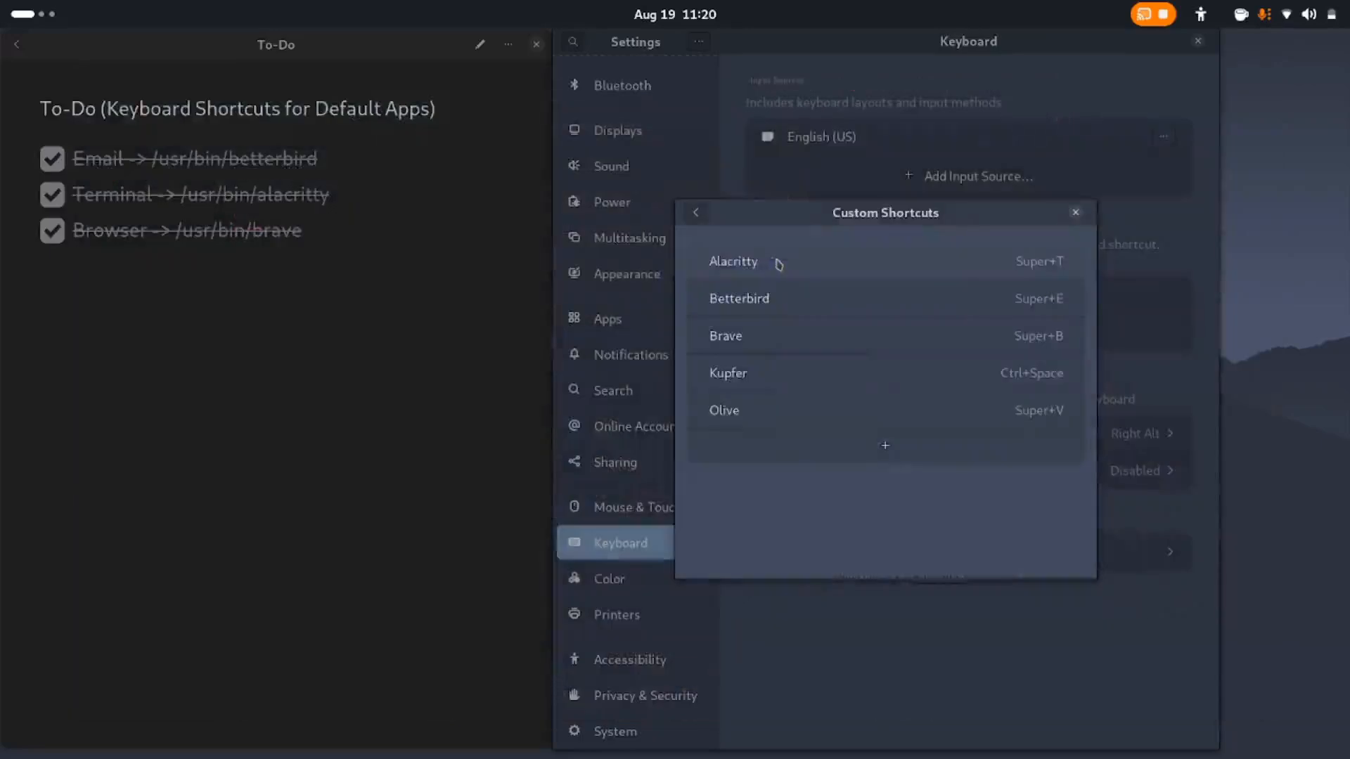